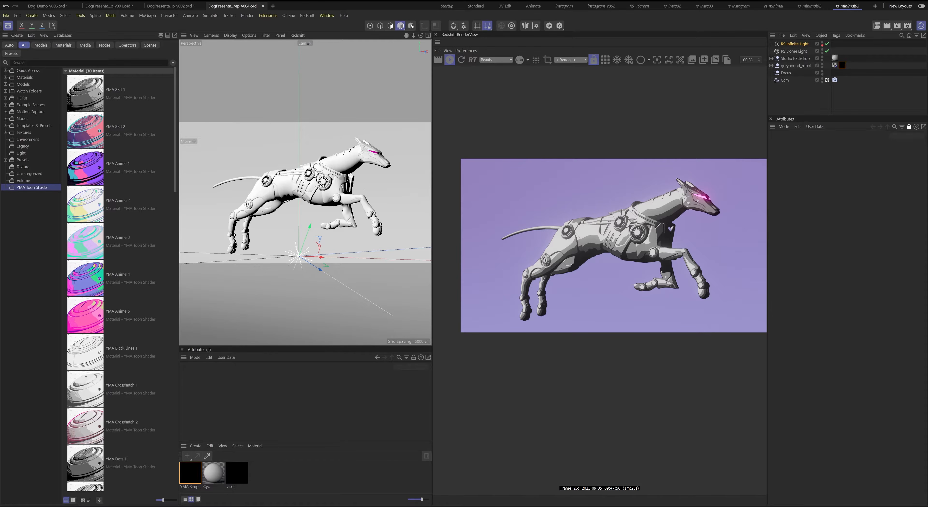
- Browse the YMA Toon Shader material presets in the asset library from the anime styles to the white lines
{"action": "scroll", "coordinate": [93, 253], "scroll_direction": "down", "scroll_amount": 8}
{"action": "scroll", "coordinate": [93, 253], "scroll_direction": "down", "scroll_amount": 7}
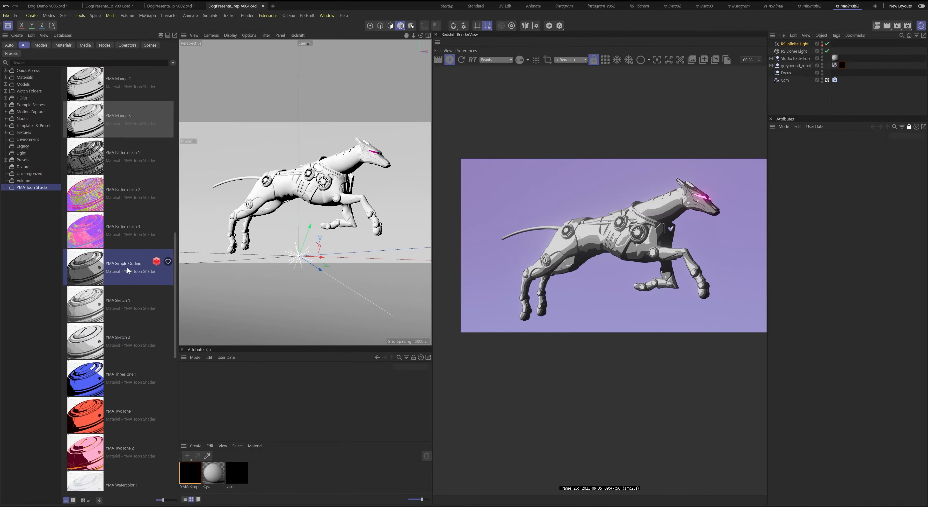
{"action": "scroll", "coordinate": [127, 271], "scroll_direction": "down", "scroll_amount": 4}
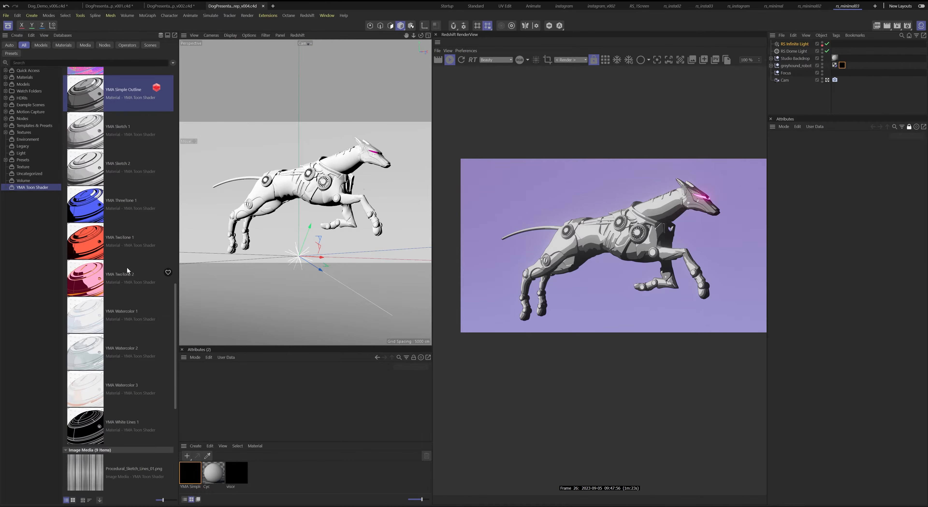
{"action": "scroll", "coordinate": [127, 267], "scroll_direction": "down", "scroll_amount": 7}
{"action": "scroll", "coordinate": [127, 267], "scroll_direction": "up", "scroll_amount": 10}
{"action": "scroll", "coordinate": [127, 267], "scroll_direction": "up", "scroll_amount": 8}
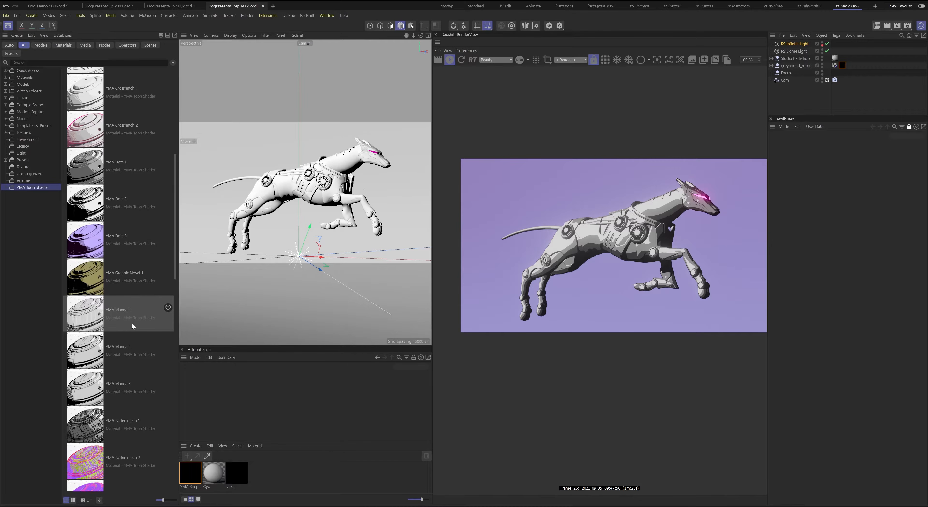
{"action": "scroll", "coordinate": [131, 323], "scroll_direction": "down", "scroll_amount": 5}
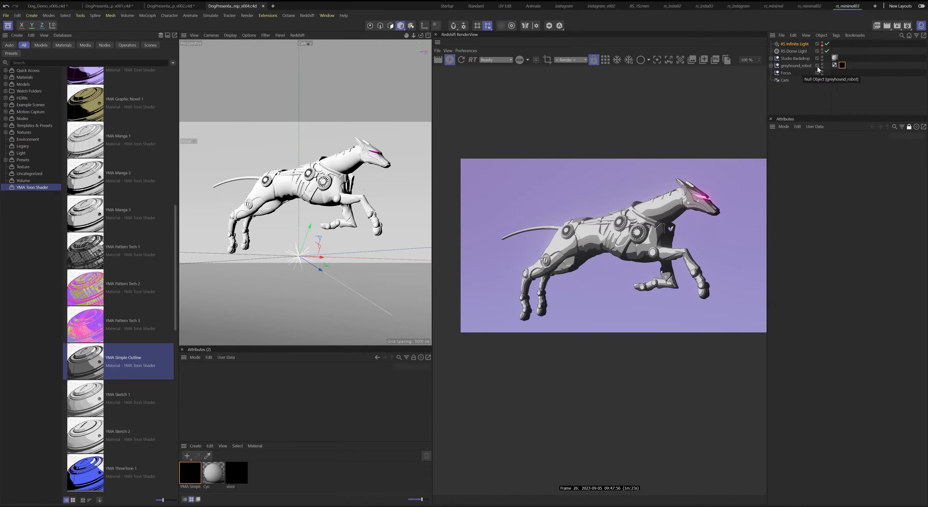
- Open the greyhound robot's YMA Simple Outline material and rotate the RS Infinite Light that drives its shading
{"action": "left_click", "coordinate": [842, 65]}
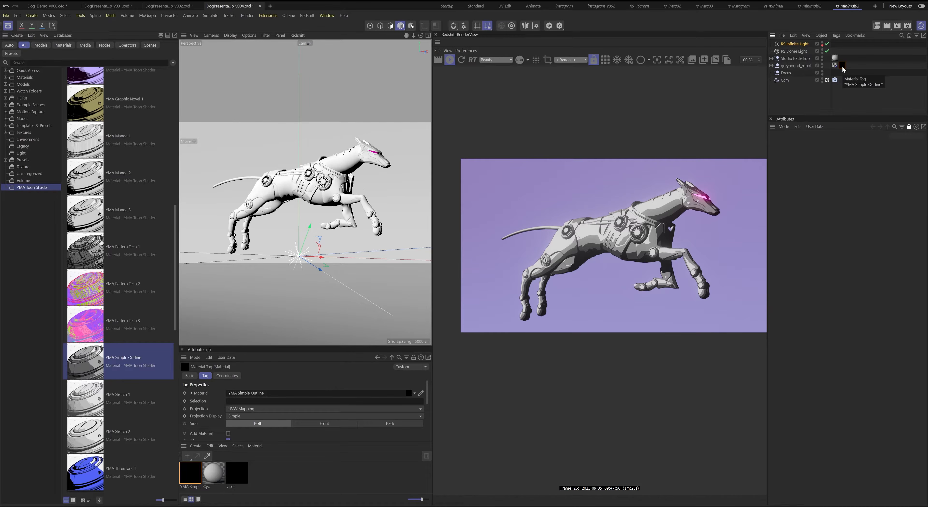
{"action": "double_click", "coordinate": [842, 65]}
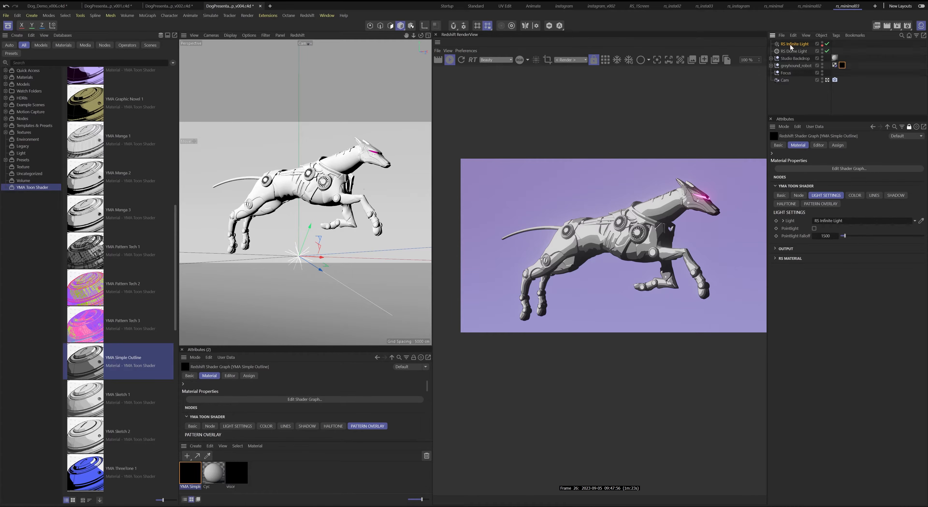
{"action": "key", "text": "r"}
{"action": "mouse_move", "coordinate": [295, 263]}
{"action": "left_mouse_down"}
{"action": "mouse_move", "coordinate": [311, 281]}
{"action": "mouse_move", "coordinate": [305, 263]}
{"action": "mouse_move", "coordinate": [318, 231]}
{"action": "mouse_move", "coordinate": [274, 246]}
{"action": "mouse_move", "coordinate": [299, 261]}
{"action": "left_mouse_up"}
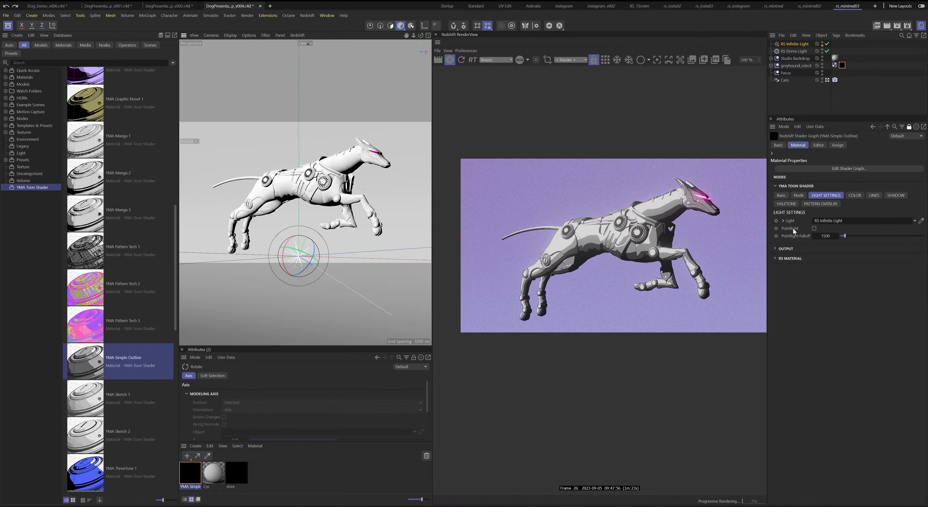
- Try the shader's Pointlight option while moving the RS Infinite Light, and switch the option back off
{"action": "left_click", "coordinate": [814, 229]}
{"action": "key", "text": "e"}
{"action": "mouse_move", "coordinate": [312, 251]}
{"action": "left_mouse_down"}
{"action": "mouse_move", "coordinate": [256, 204]}
{"action": "mouse_move", "coordinate": [277, 231]}
{"action": "mouse_move", "coordinate": [350, 131]}
{"action": "mouse_move", "coordinate": [427, 212]}
{"action": "mouse_move", "coordinate": [414, 259]}
{"action": "mouse_move", "coordinate": [317, 274]}
{"action": "mouse_move", "coordinate": [248, 258]}
{"action": "mouse_move", "coordinate": [325, 239]}
{"action": "mouse_move", "coordinate": [310, 251]}
{"action": "left_mouse_up"}
{"action": "left_click", "coordinate": [814, 228]}
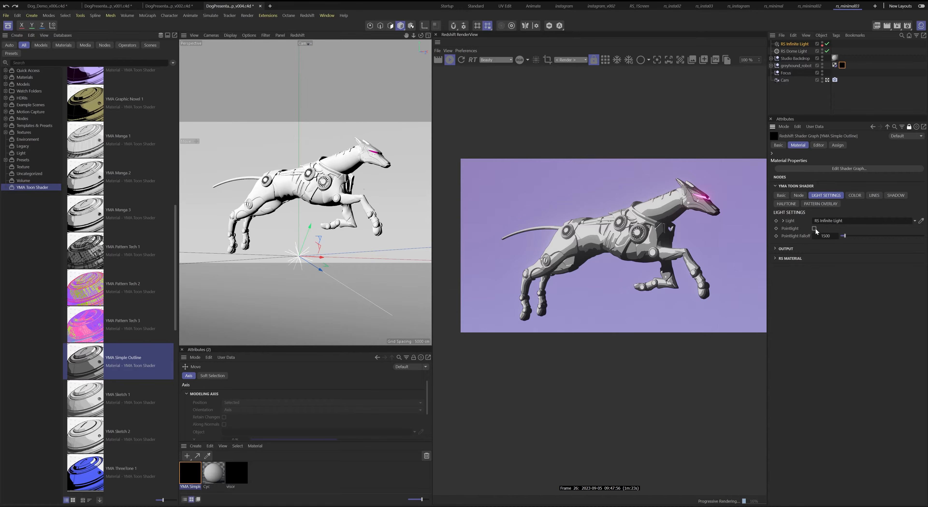
- Set the toon shader's Base color to a bright blue of about RGB 23, 134, 245
{"action": "left_click", "coordinate": [855, 195]}
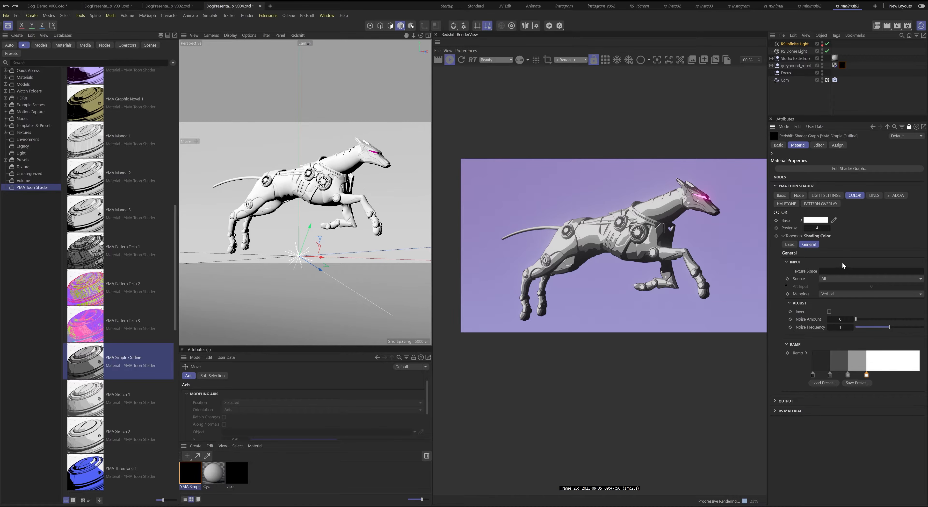
{"action": "left_click", "coordinate": [819, 223]}
{"action": "left_click", "coordinate": [747, 291]}
{"action": "mouse_move", "coordinate": [747, 291]}
{"action": "left_mouse_down"}
{"action": "mouse_move", "coordinate": [746, 336]}
{"action": "mouse_move", "coordinate": [724, 284]}
{"action": "left_mouse_up"}
{"action": "left_click_drag", "start_coordinate": [785, 316], "coordinate": [820, 316]}
{"action": "left_click_drag", "start_coordinate": [745, 295], "coordinate": [743, 287]}
{"action": "left_click_drag", "start_coordinate": [820, 316], "coordinate": [817, 317]}
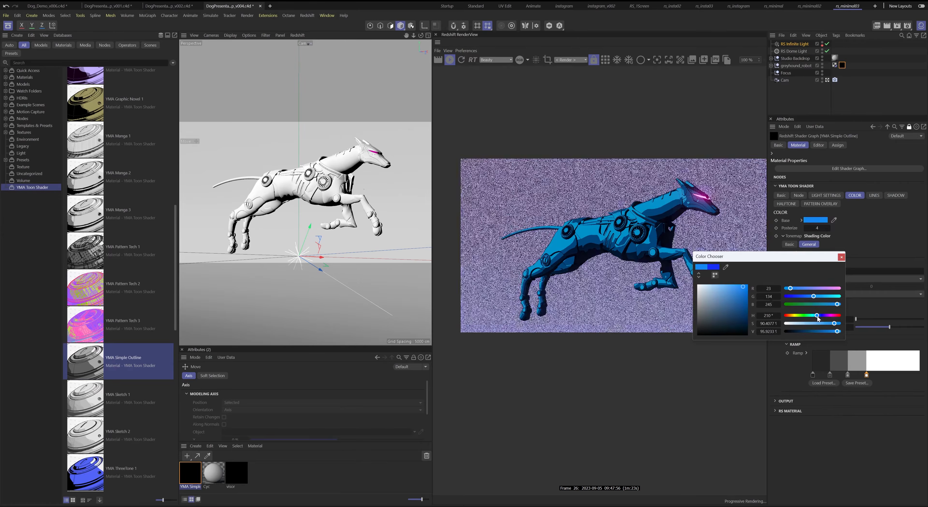
{"action": "left_click", "coordinate": [840, 258]}
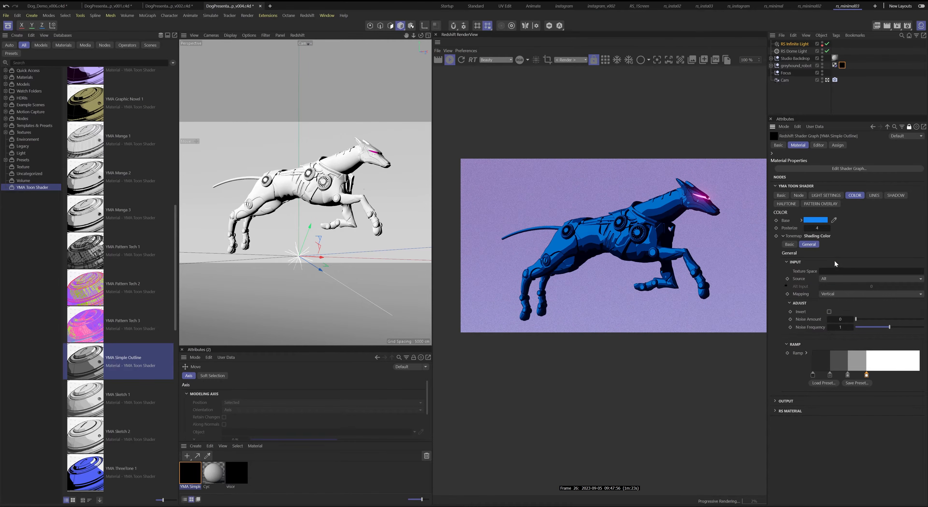
- Try a Posterize value of 3 and shifted knots on the shading ramp, and revert both to their previous state
{"action": "left_click", "coordinate": [806, 228]}
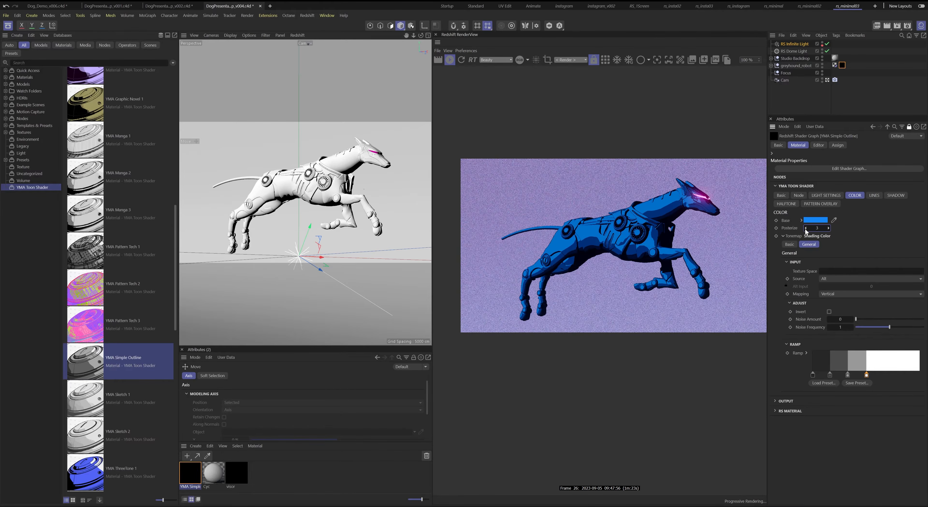
{"action": "left_click", "coordinate": [828, 228]}
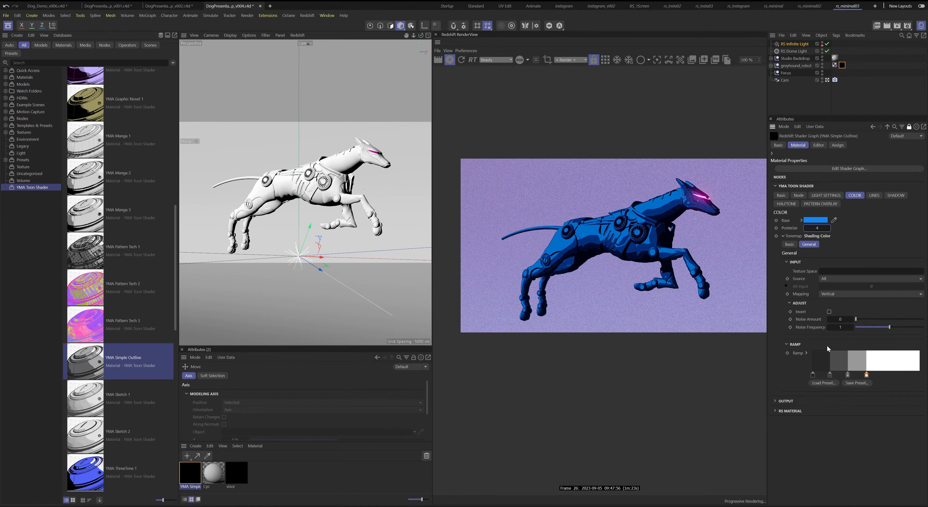
{"action": "mouse_move", "coordinate": [814, 375]}
{"action": "mouse_move", "coordinate": [867, 377]}
{"action": "left_mouse_down"}
{"action": "mouse_move", "coordinate": [819, 376]}
{"action": "mouse_move", "coordinate": [861, 377]}
{"action": "left_mouse_up"}
{"action": "mouse_move", "coordinate": [862, 377]}
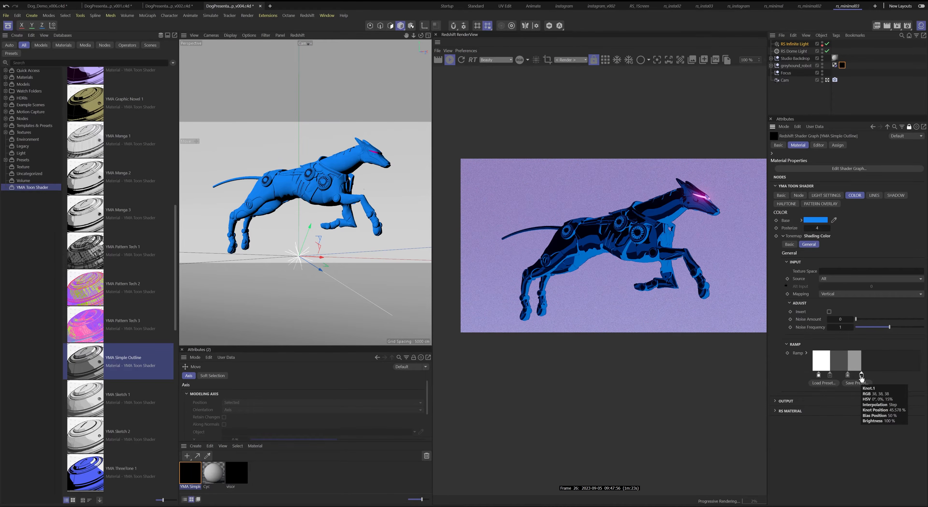
{"action": "key", "text": "ctrl+z"}
{"action": "key", "text": "ctrl+z"}
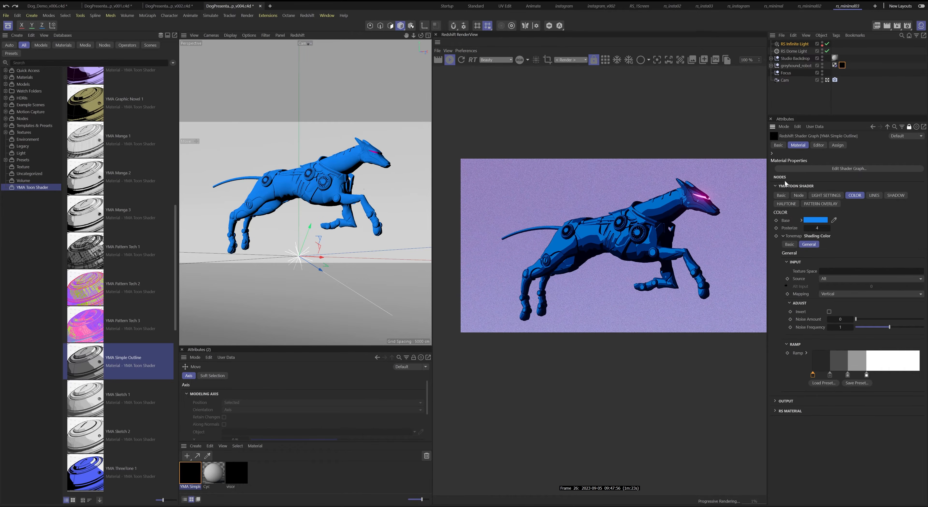
- Try recoloring the second knot of the shading ramp to bright green, and undo it
{"action": "double_click", "coordinate": [813, 376]}
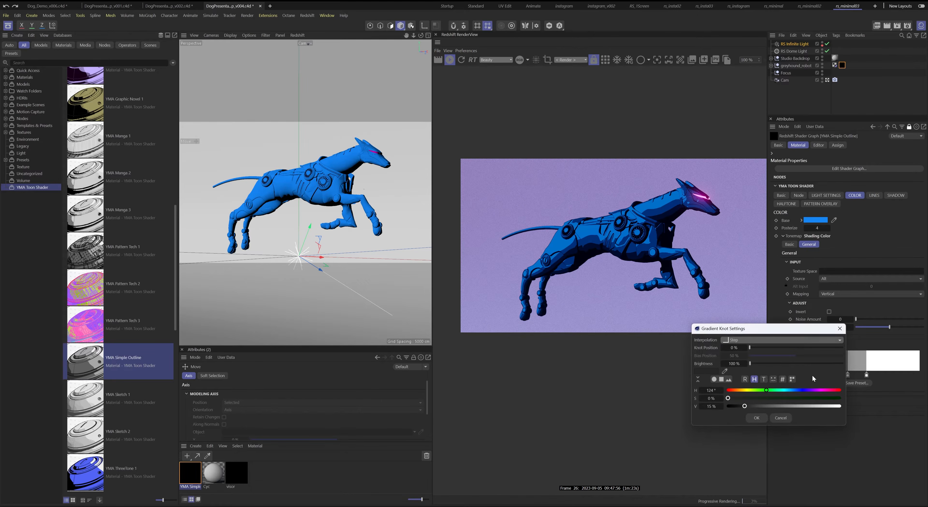
{"action": "left_click", "coordinate": [778, 419]}
{"action": "double_click", "coordinate": [829, 378]}
{"action": "left_click", "coordinate": [805, 397]}
{"action": "mouse_move", "coordinate": [761, 405]}
{"action": "left_mouse_down"}
{"action": "mouse_move", "coordinate": [817, 405]}
{"action": "mouse_move", "coordinate": [766, 390]}
{"action": "left_mouse_up"}
{"action": "left_click", "coordinate": [799, 390]}
{"action": "left_click", "coordinate": [757, 417]}
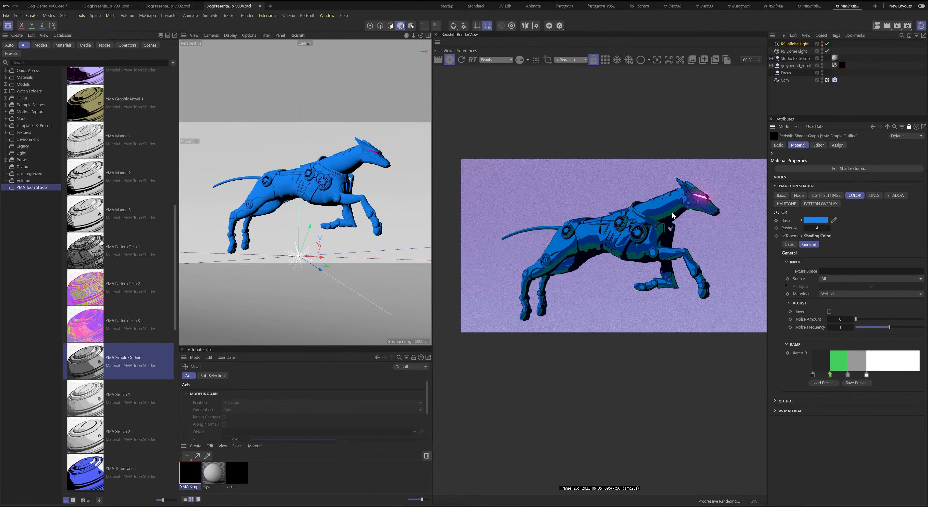
{"action": "key", "text": "ctrl+z"}
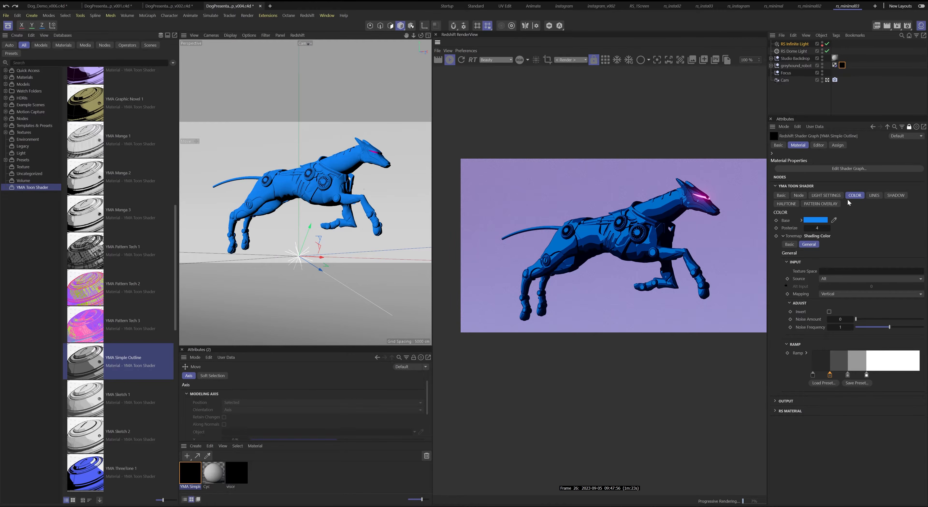
- Set the toon shader's line Color to yellow, about RGB 237, 229, 5
{"action": "left_click", "coordinate": [874, 195]}
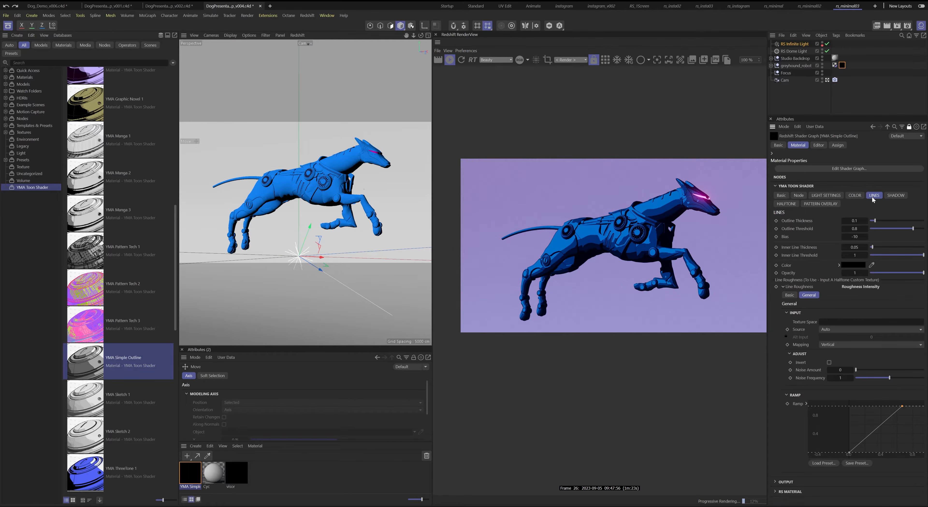
{"action": "left_click", "coordinate": [853, 265]}
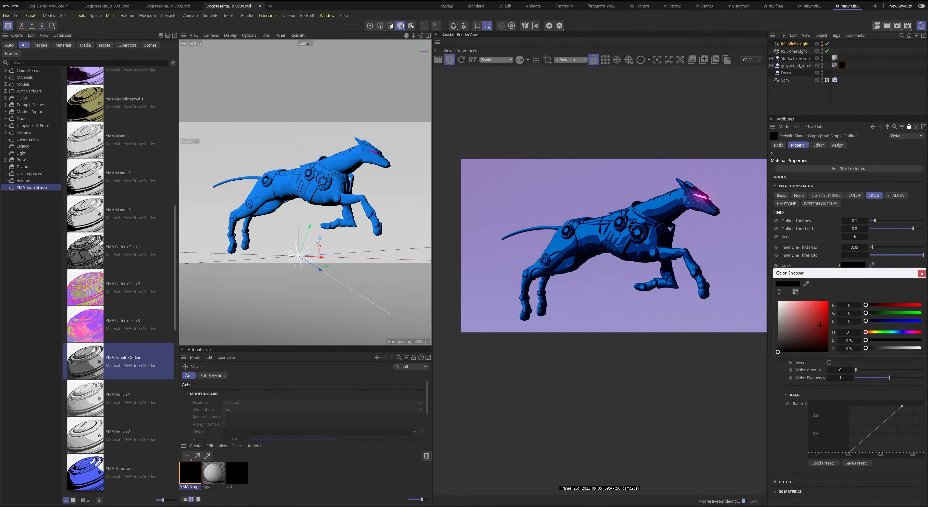
{"action": "left_click", "coordinate": [874, 332]}
{"action": "left_click", "coordinate": [827, 306]}
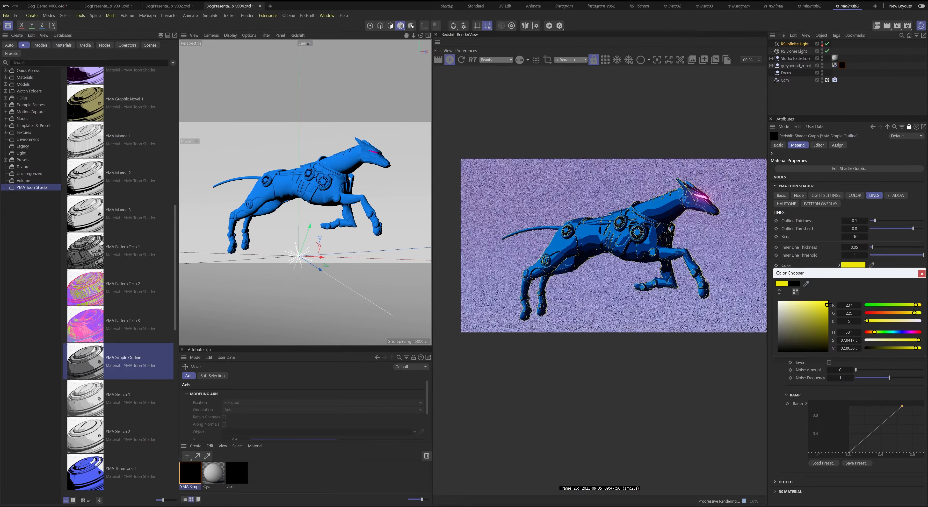
{"action": "left_click", "coordinate": [921, 274]}
- Try different Outline Thickness values for the toon lines, ending at 0.28
{"action": "left_click_drag", "start_coordinate": [857, 221], "coordinate": [869, 222]}
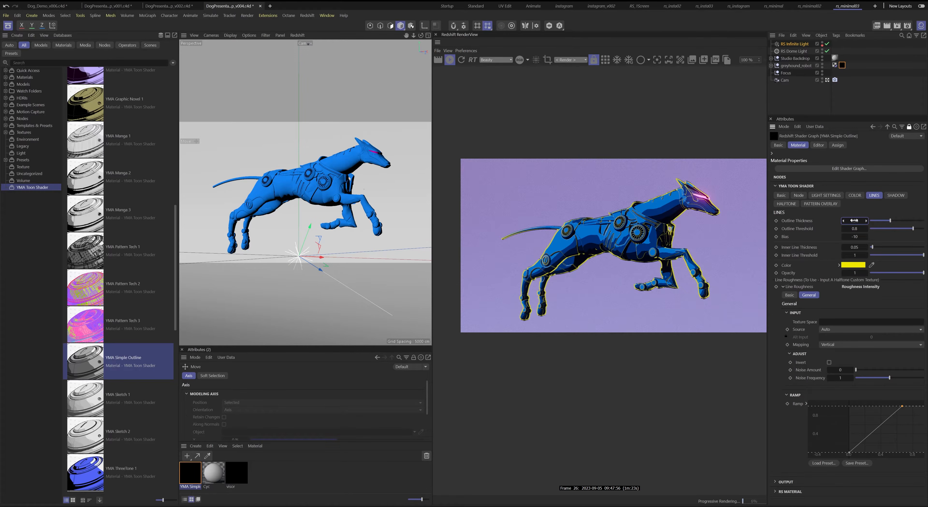
{"action": "mouse_move", "coordinate": [853, 221]}
{"action": "left_mouse_down"}
{"action": "mouse_move", "coordinate": [895, 229]}
{"action": "mouse_move", "coordinate": [840, 222]}
{"action": "left_mouse_up"}
{"action": "key", "text": "ctrl+z"}
{"action": "key", "text": "ctrl+z"}
{"action": "key", "text": "ctrl+z"}
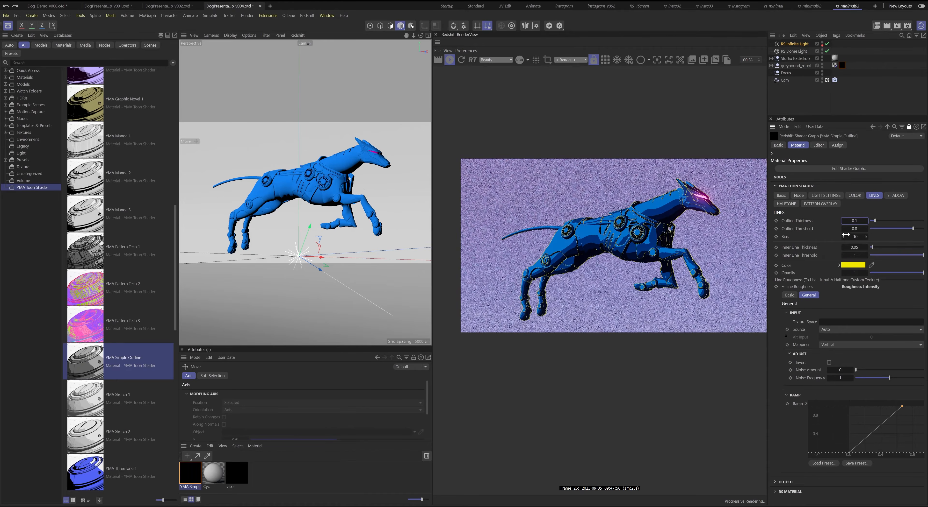
{"action": "mouse_move", "coordinate": [855, 222]}
{"action": "left_mouse_down"}
{"action": "mouse_move", "coordinate": [874, 223]}
{"action": "mouse_move", "coordinate": [863, 224]}
{"action": "left_mouse_up"}
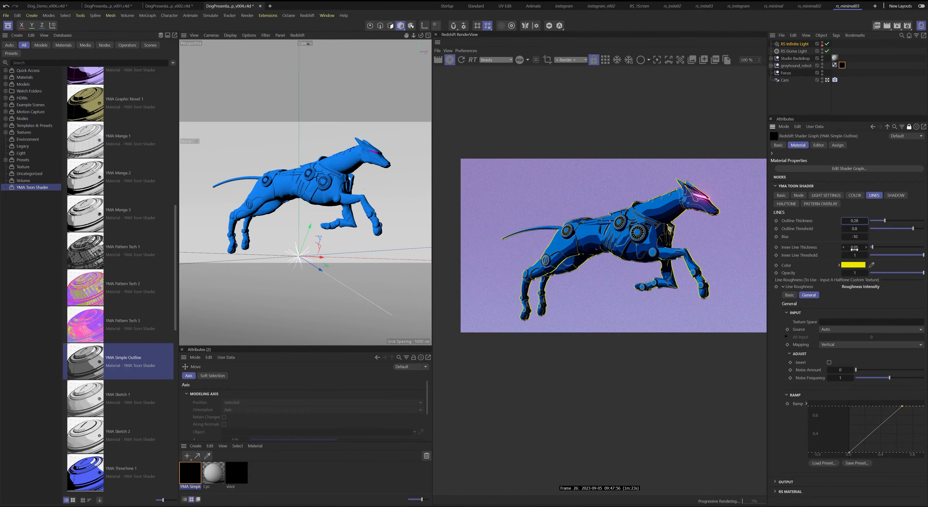
- Set the Inner Line Thickness to 0.03 and the Inner Line Threshold to 0.103
{"action": "left_click_drag", "start_coordinate": [854, 248], "coordinate": [854, 248]}
{"action": "scroll", "coordinate": [354, 186], "scroll_direction": "up", "scroll_amount": 2}
{"action": "scroll", "coordinate": [354, 186], "scroll_direction": "up", "scroll_amount": 5}
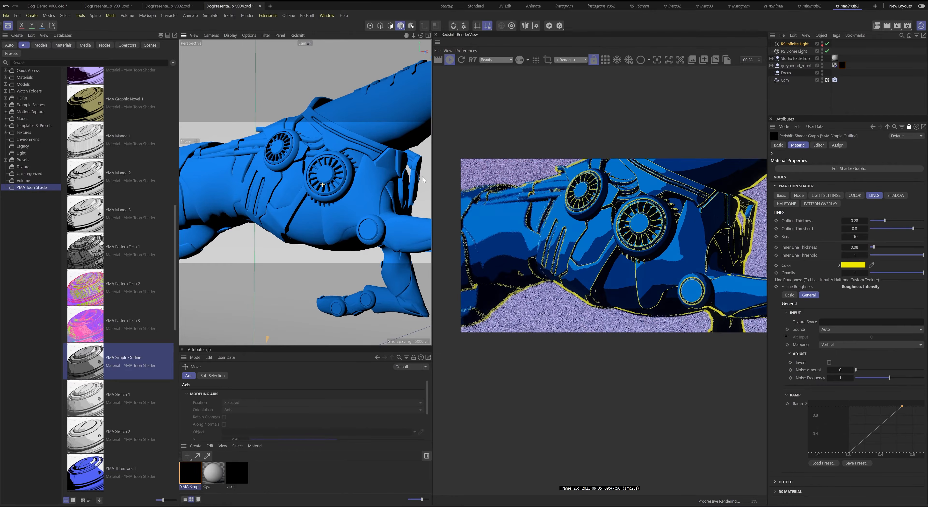
{"action": "left_click_drag", "start_coordinate": [860, 250], "coordinate": [875, 256]}
{"action": "left_click", "coordinate": [880, 255]}
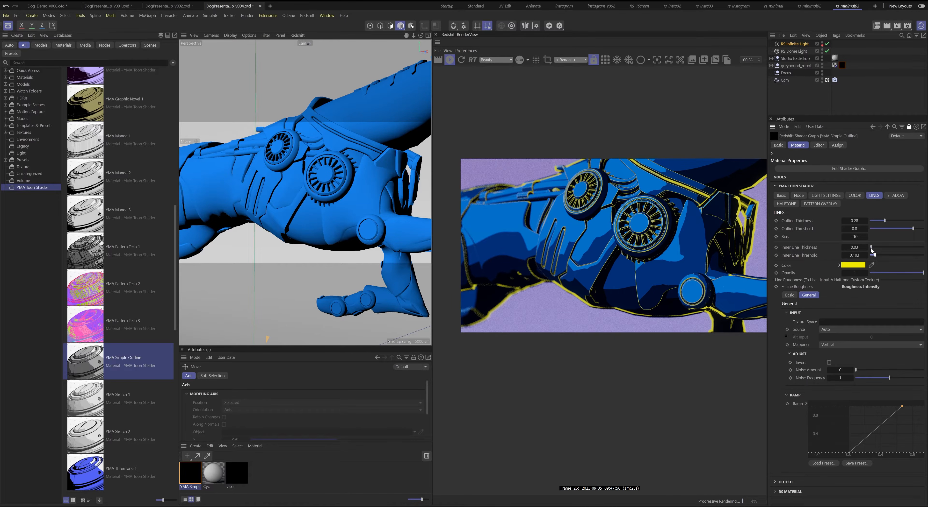
- Try a lower line Opacity, undo it, and set the lines' Bias to -1
{"action": "left_click_drag", "start_coordinate": [893, 274], "coordinate": [870, 275]}
{"action": "key", "text": "ctrl+z"}
{"action": "key", "text": "BackSpace"}
{"action": "key", "text": "Return"}
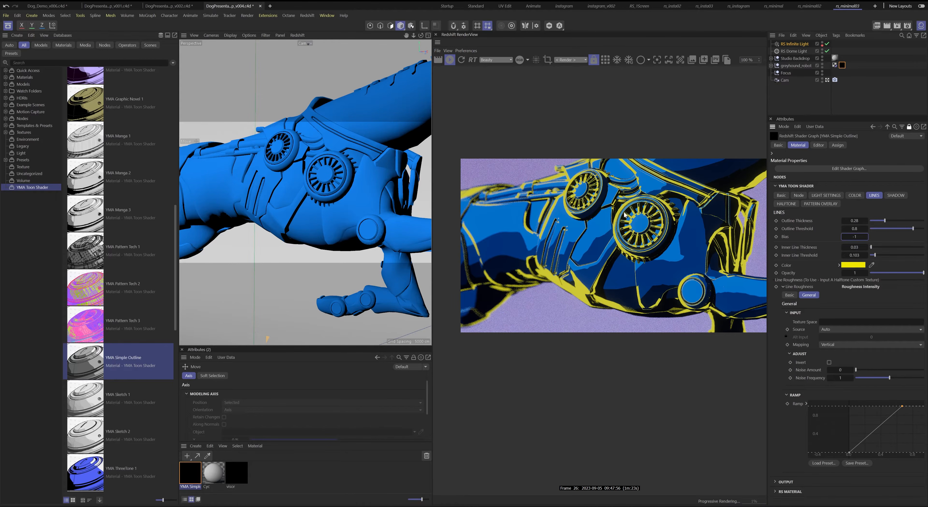
- Set the toon lines' Outline Thickness to 0.2
{"action": "scroll", "coordinate": [373, 183], "scroll_direction": "down", "scroll_amount": 5}
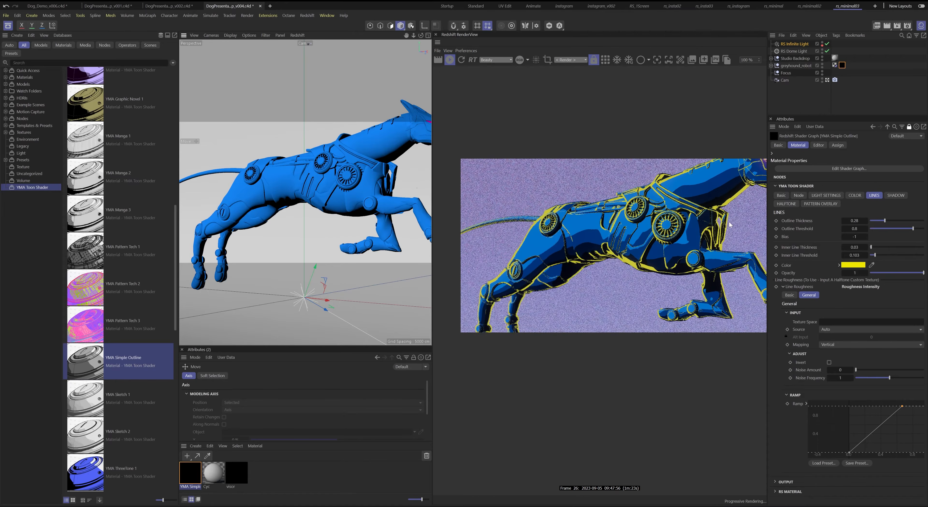
{"action": "left_click_drag", "start_coordinate": [853, 222], "coordinate": [861, 222]}
{"action": "left_click_drag", "start_coordinate": [861, 222], "coordinate": [850, 223]}
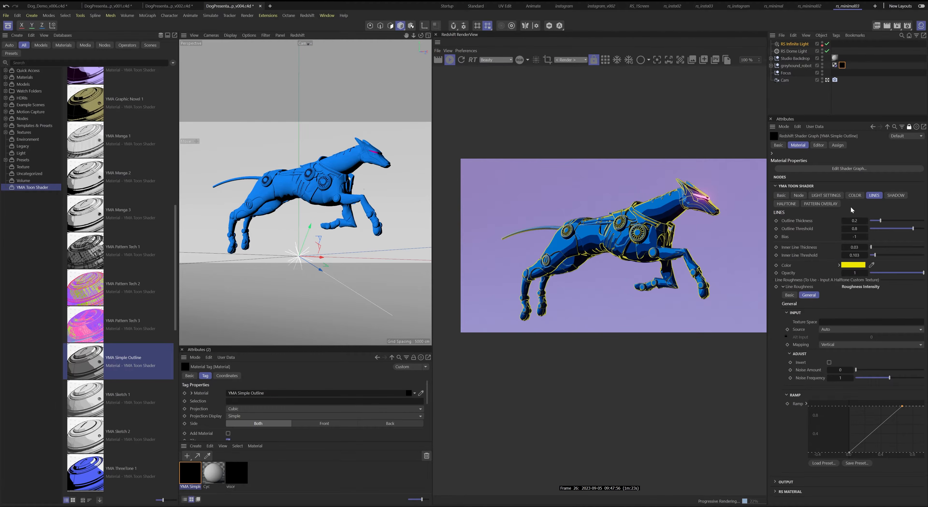
- Try the Dots and Lines patterns in the shader's halftone settings on a close-up of the robot's body
{"action": "left_click", "coordinate": [786, 203]}
{"action": "right_click_drag", "start_coordinate": [332, 172], "coordinate": [431, 164], "text": "alt"}
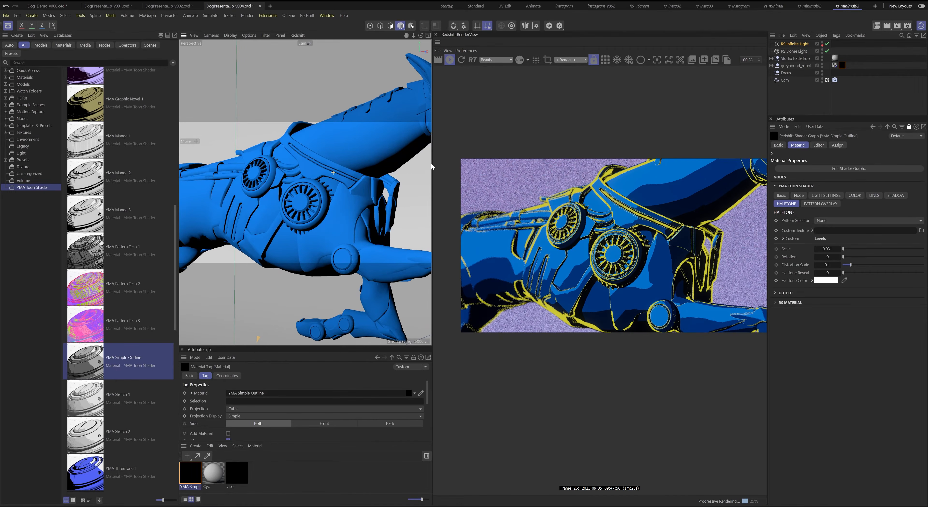
{"action": "left_click", "coordinate": [830, 221]}
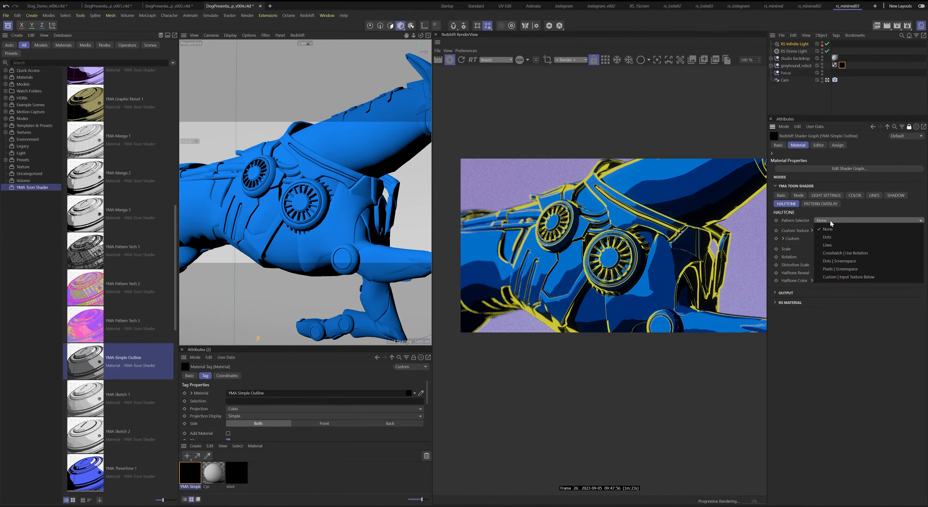
{"action": "left_click", "coordinate": [851, 236]}
{"action": "left_click", "coordinate": [847, 221]}
{"action": "left_click", "coordinate": [846, 245]}
- Set the halftone pattern to Crosshatch | Use Rotation, with Rotation 45 and Distortion Scale 0.02
{"action": "left_click", "coordinate": [835, 220]}
{"action": "left_click", "coordinate": [847, 254]}
{"action": "left_click", "coordinate": [827, 258]}
{"action": "type", "text": "45"}
{"action": "key", "text": "Return"}
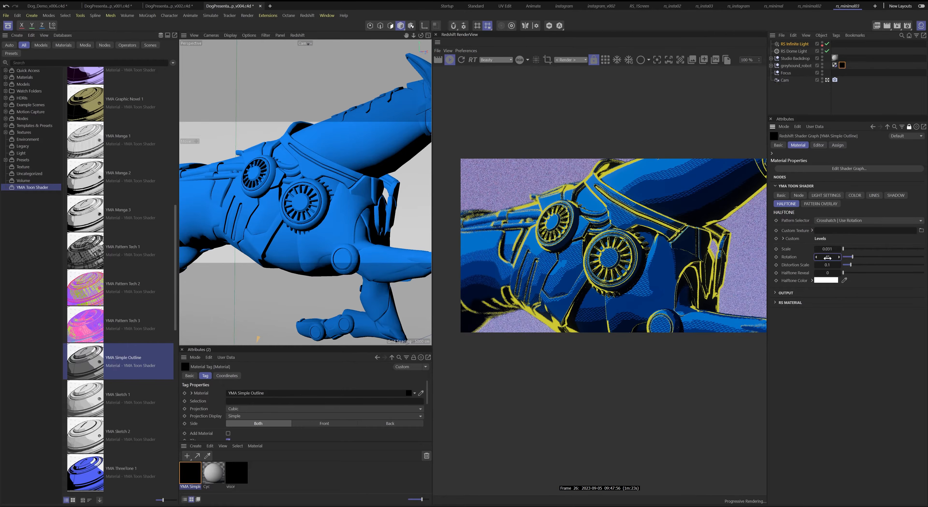
{"action": "left_click_drag", "start_coordinate": [827, 269], "coordinate": [818, 268]}
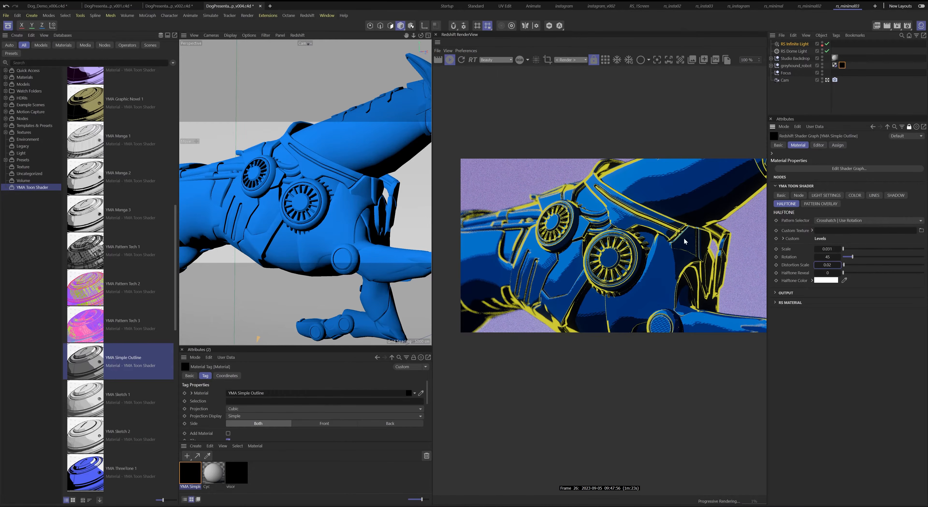
- Switch the halftone pattern to Custom | Input Texture Below
{"action": "left_click", "coordinate": [836, 221]}
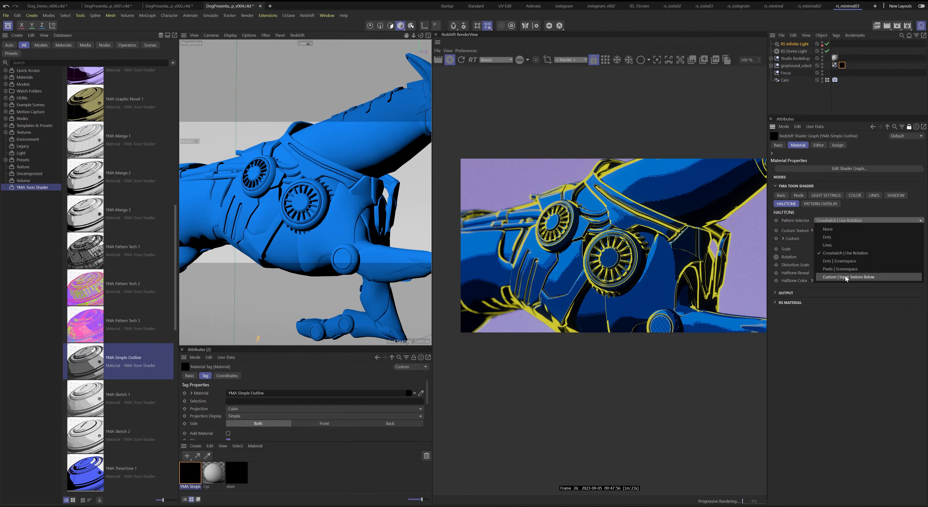
{"action": "left_click", "coordinate": [835, 278]}
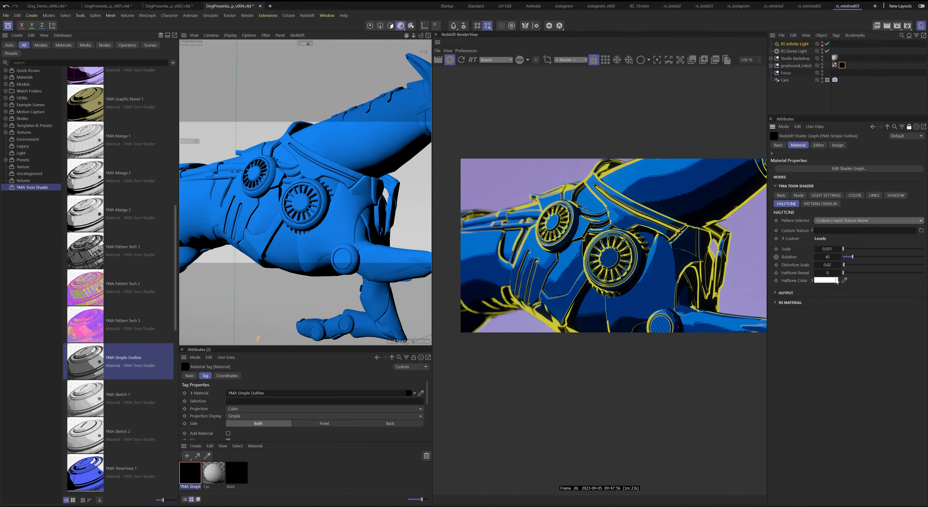
- Load Procedural_Sketch_Lines_02.png as the halftone's custom texture and set Scale to 0.356 and Distortion Scale to 0.1
{"action": "scroll", "coordinate": [101, 386], "scroll_direction": "down", "scroll_amount": 5}
{"action": "scroll", "coordinate": [101, 387], "scroll_direction": "down", "scroll_amount": 5}
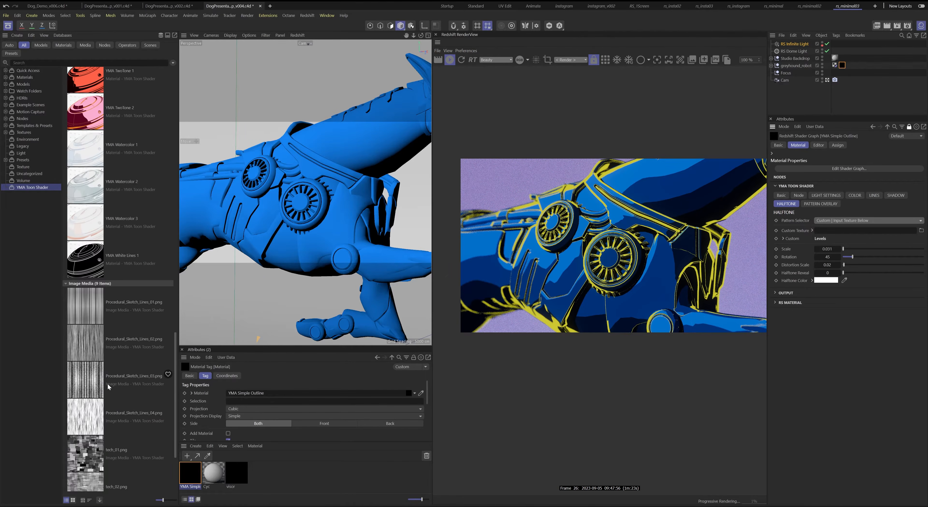
{"action": "left_click_drag", "start_coordinate": [90, 338], "coordinate": [905, 251]}
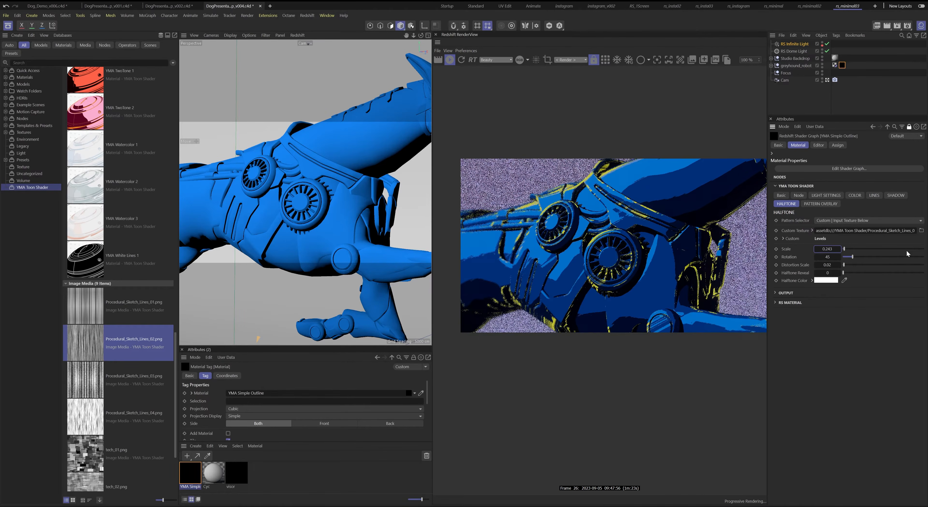
{"action": "right_click_drag", "start_coordinate": [360, 201], "coordinate": [327, 190], "text": "alt"}
{"action": "mouse_move", "coordinate": [328, 190]}
{"action": "middle_mouse_down", "text": "alt"}
{"action": "mouse_move", "coordinate": [337, 195]}
{"action": "mouse_move", "coordinate": [331, 201]}
{"action": "middle_mouse_up", "text": "alt"}
{"action": "left_click_drag", "start_coordinate": [826, 249], "coordinate": [872, 247]}
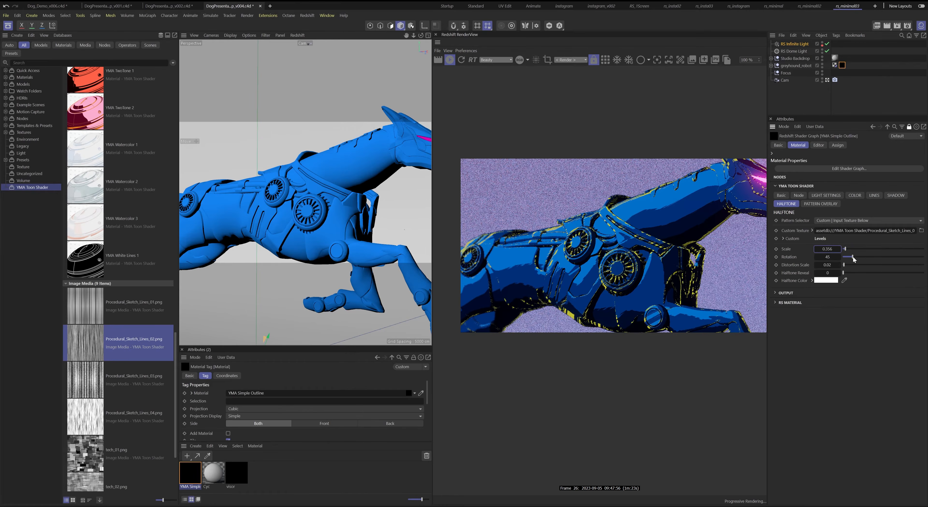
{"action": "left_click_drag", "start_coordinate": [827, 265], "coordinate": [829, 265]}
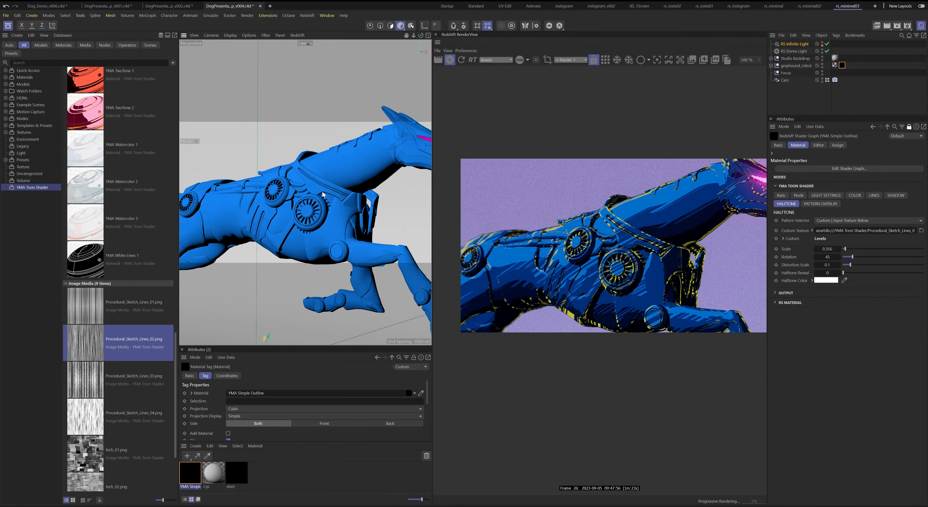
- Examine the sketch-textured robot from several angles and review the shader's line, color and halftone settings
{"action": "middle_click_drag", "start_coordinate": [322, 193], "coordinate": [285, 215], "text": "alt"}
{"action": "left_click_drag", "start_coordinate": [311, 212], "coordinate": [330, 212], "text": "alt"}
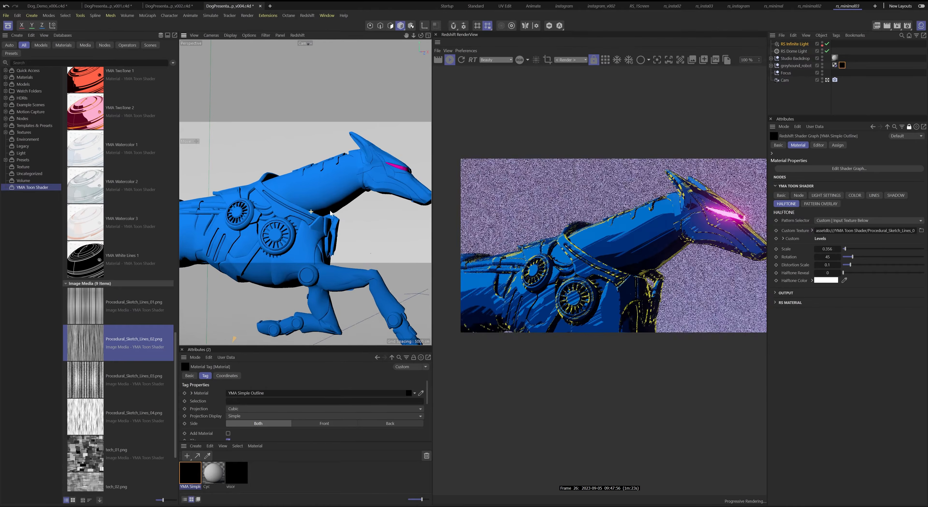
{"action": "mouse_move", "coordinate": [329, 210]}
{"action": "right_mouse_down", "text": "alt"}
{"action": "mouse_move", "coordinate": [315, 212]}
{"action": "mouse_move", "coordinate": [348, 208]}
{"action": "right_mouse_up", "text": "alt"}
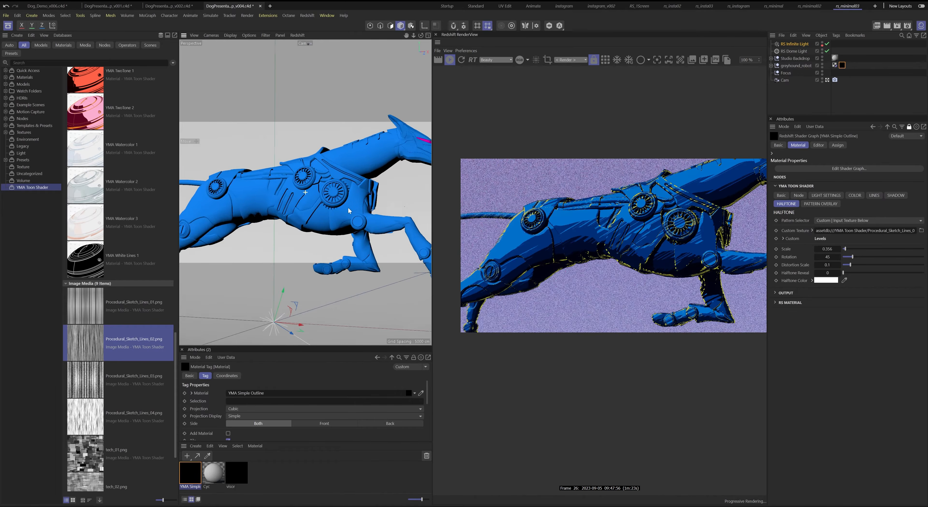
{"action": "middle_click_drag", "start_coordinate": [348, 208], "coordinate": [341, 217], "text": "alt"}
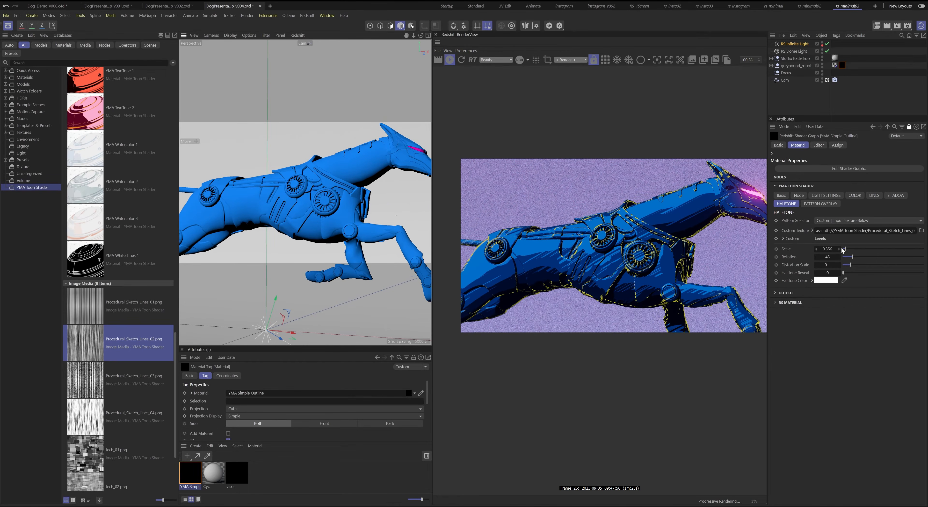
{"action": "left_click", "coordinate": [874, 196]}
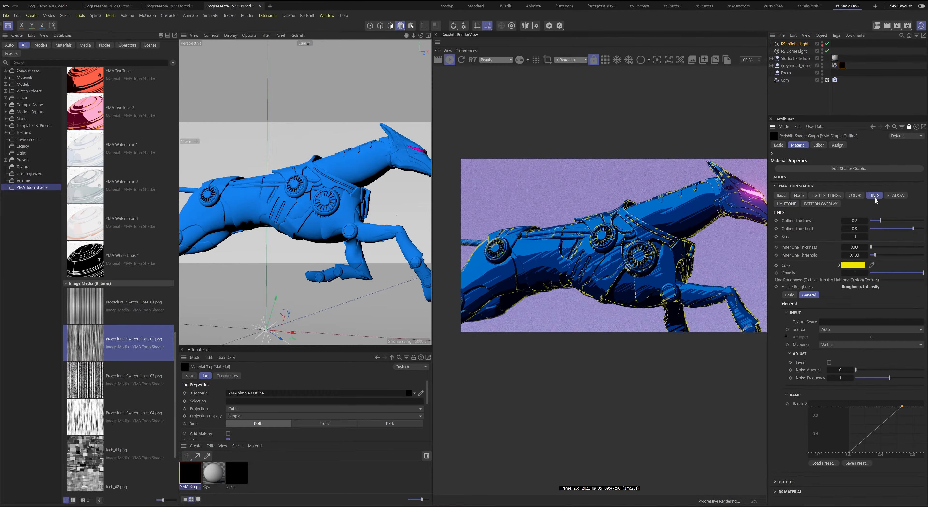
{"action": "left_click", "coordinate": [855, 196]}
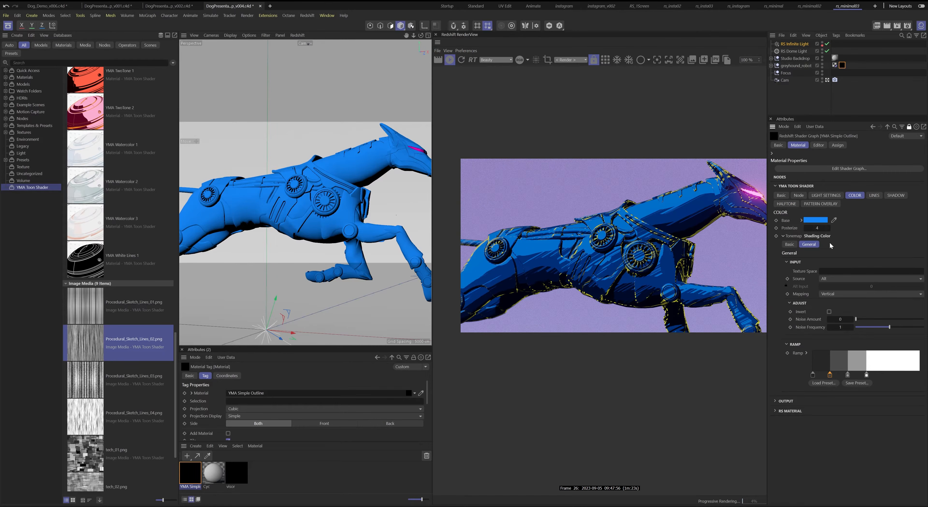
{"action": "left_click", "coordinate": [875, 196]}
{"action": "left_click", "coordinate": [854, 196]}
{"action": "left_click", "coordinate": [786, 204]}
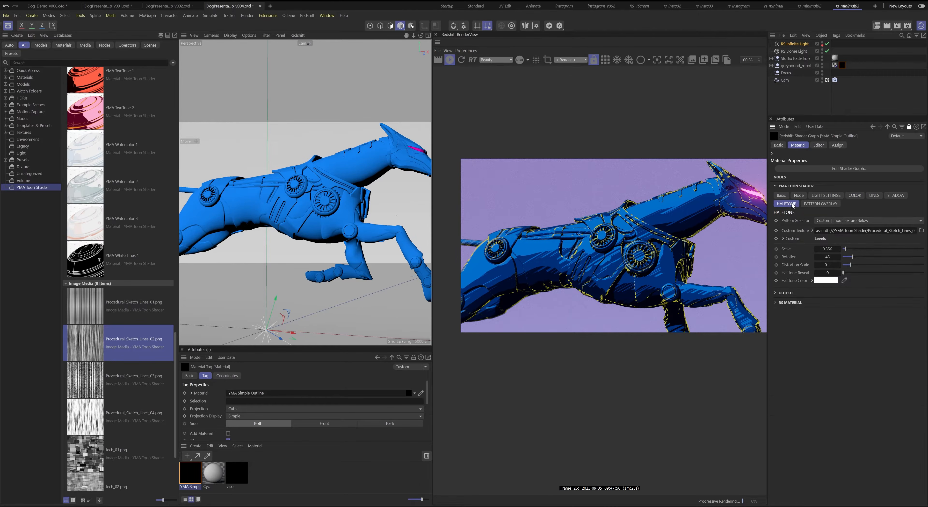
- Try the halftone pattern None on a close-up of the robot and restore Custom | Input Texture Below
{"action": "left_click", "coordinate": [829, 222]}
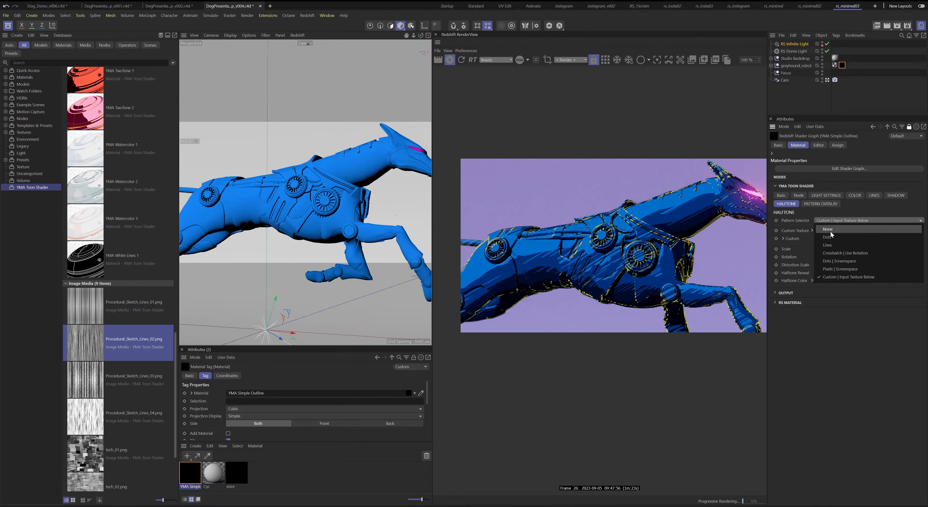
{"action": "left_click", "coordinate": [830, 225]}
{"action": "scroll", "coordinate": [395, 165], "scroll_direction": "up", "scroll_amount": 5}
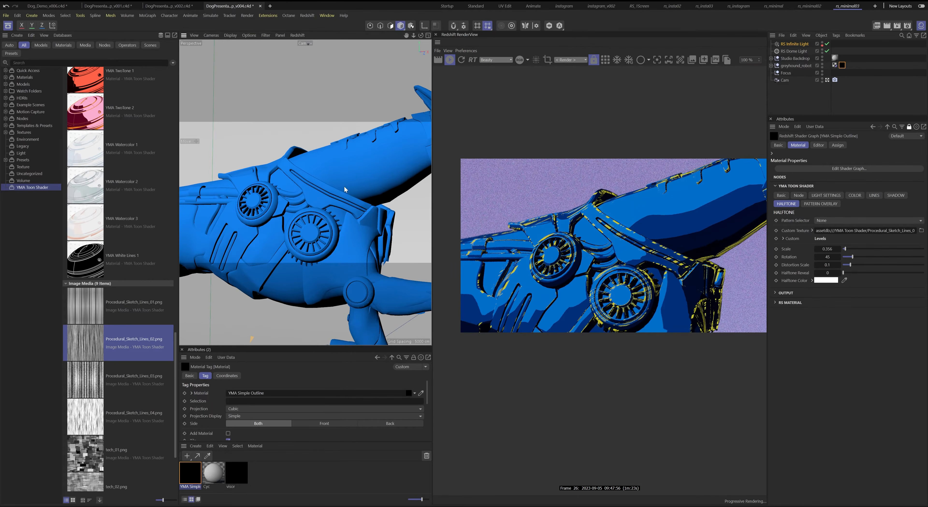
{"action": "scroll", "coordinate": [362, 181], "scroll_direction": "down", "scroll_amount": 5}
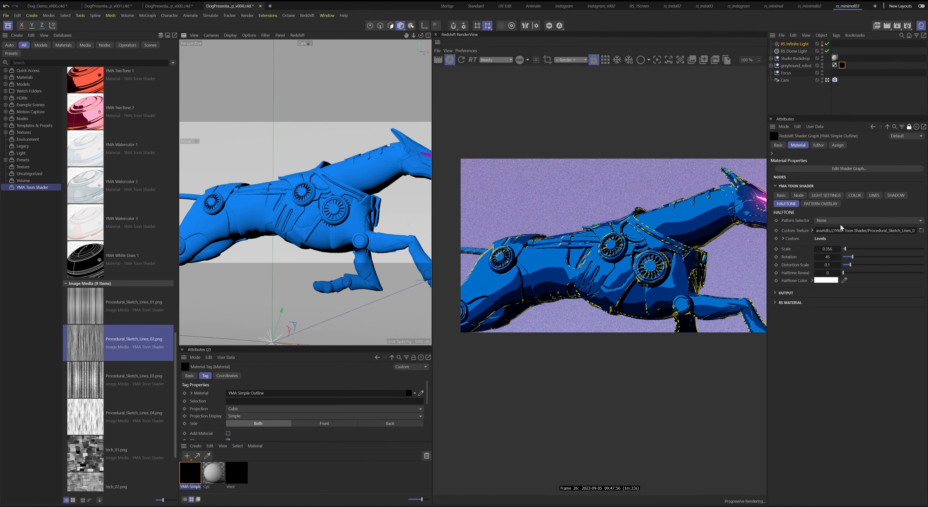
{"action": "left_click", "coordinate": [843, 221]}
{"action": "left_click", "coordinate": [840, 278]}
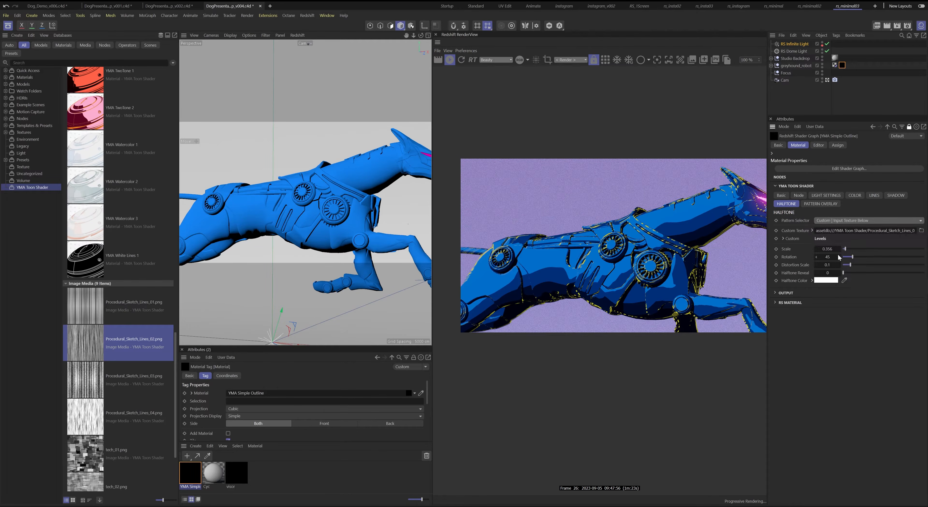
- Reshape the toon lines' Roughness Intensity ramp by moving its end point to a horizontal position of about 0.8, near full height
{"action": "left_click", "coordinate": [874, 195]}
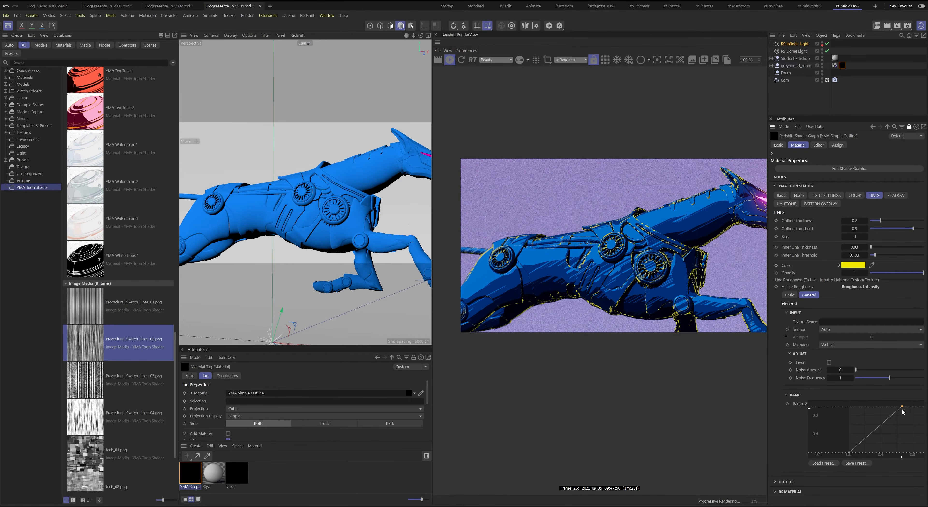
{"action": "mouse_move", "coordinate": [902, 407]}
{"action": "left_mouse_down"}
{"action": "mouse_move", "coordinate": [919, 448]}
{"action": "mouse_move", "coordinate": [911, 417]}
{"action": "left_mouse_up"}
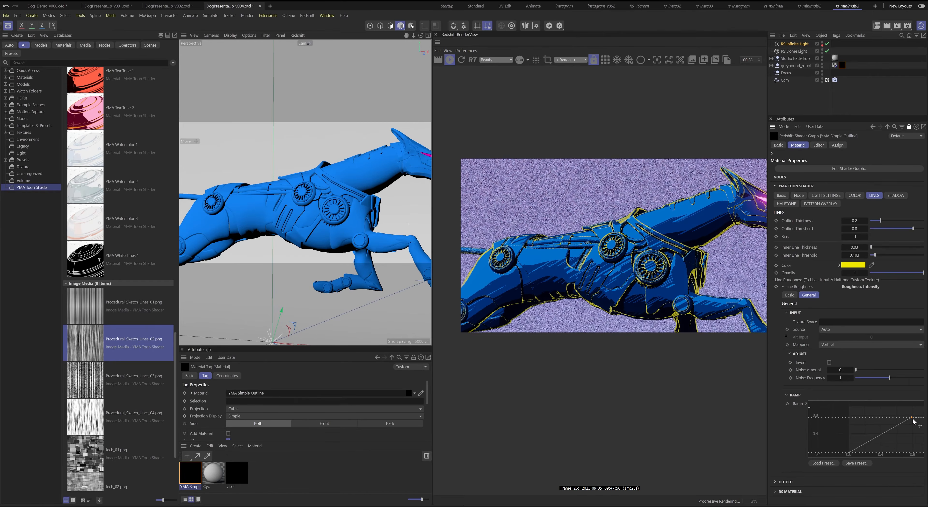
{"action": "scroll", "coordinate": [361, 178], "scroll_direction": "up", "scroll_amount": 5}
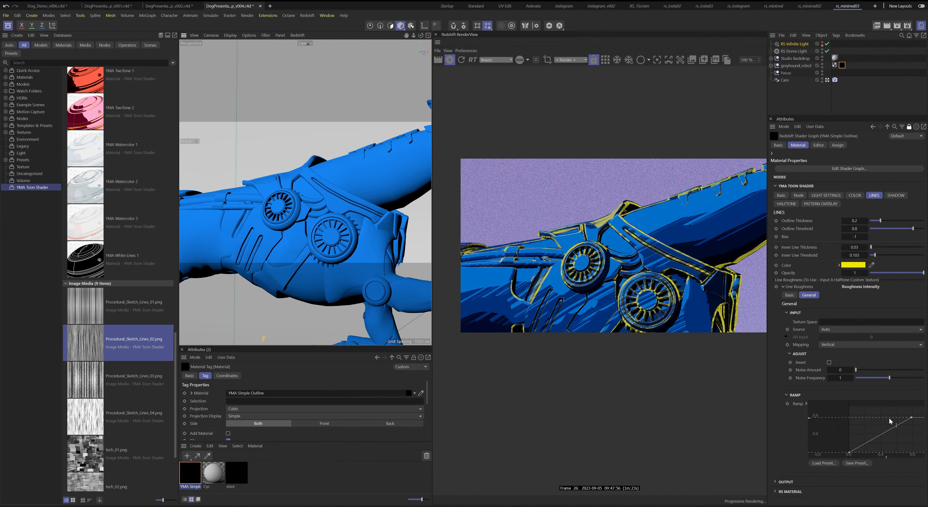
{"action": "mouse_move", "coordinate": [911, 419]}
{"action": "left_mouse_down"}
{"action": "mouse_move", "coordinate": [913, 439]}
{"action": "mouse_move", "coordinate": [910, 413]}
{"action": "left_mouse_up"}
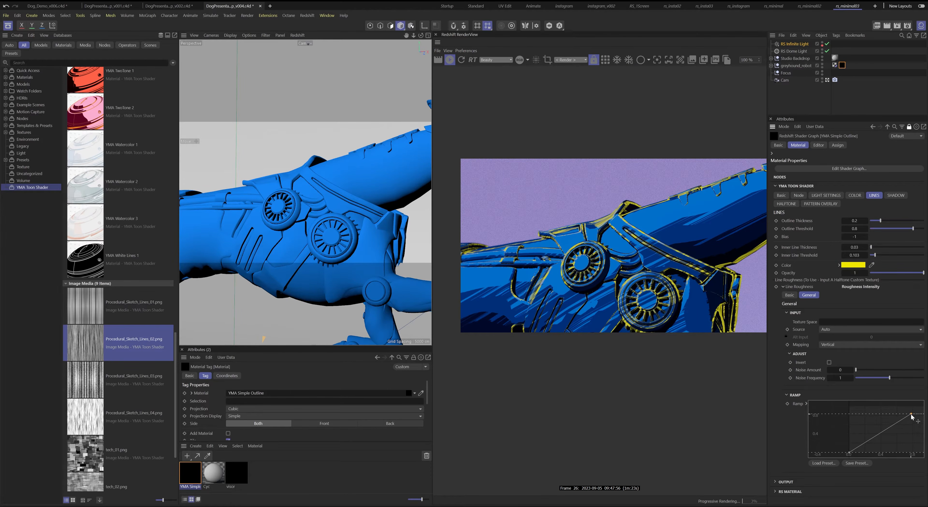
{"action": "left_click_drag", "start_coordinate": [911, 417], "coordinate": [911, 408]}
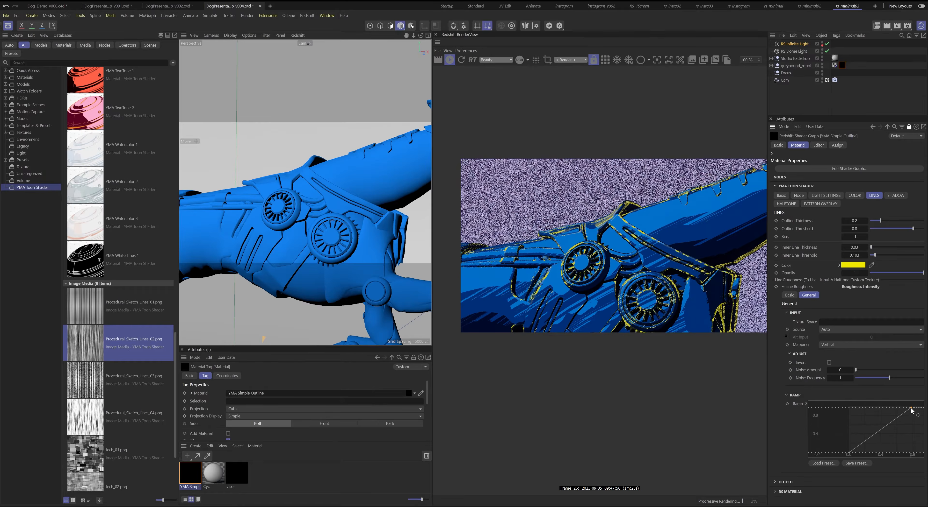
- Switch the halftone pattern to Dots with Scale 0.037 and clear its custom texture
{"action": "left_click", "coordinate": [787, 204]}
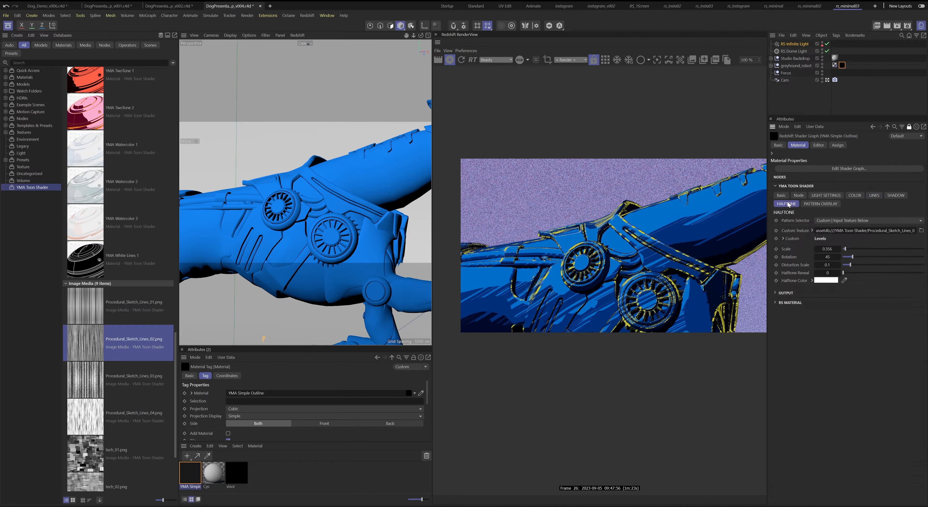
{"action": "left_click", "coordinate": [840, 221]}
{"action": "left_click", "coordinate": [835, 231]}
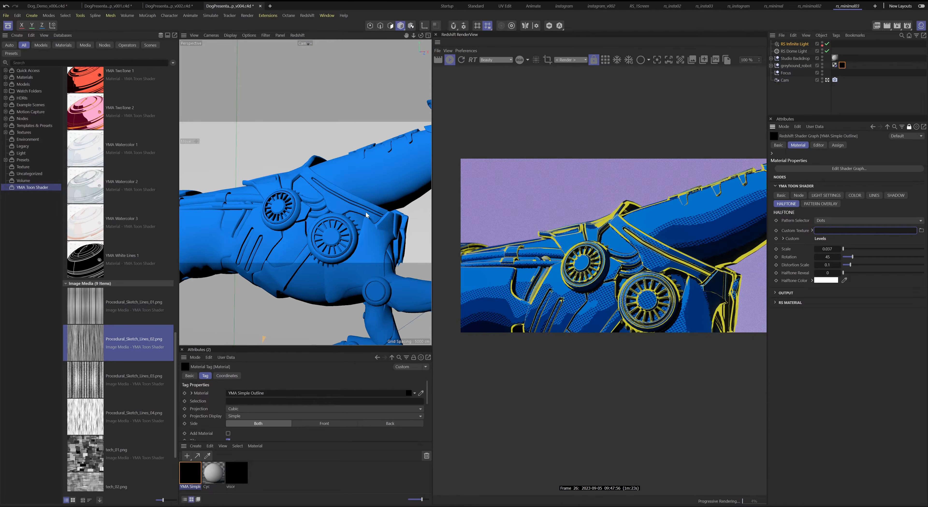
- Load tech_01.png as the pattern overlay texture and set its Threshold to 0.056
{"action": "middle_click_drag", "start_coordinate": [366, 212], "coordinate": [298, 213], "text": "alt"}
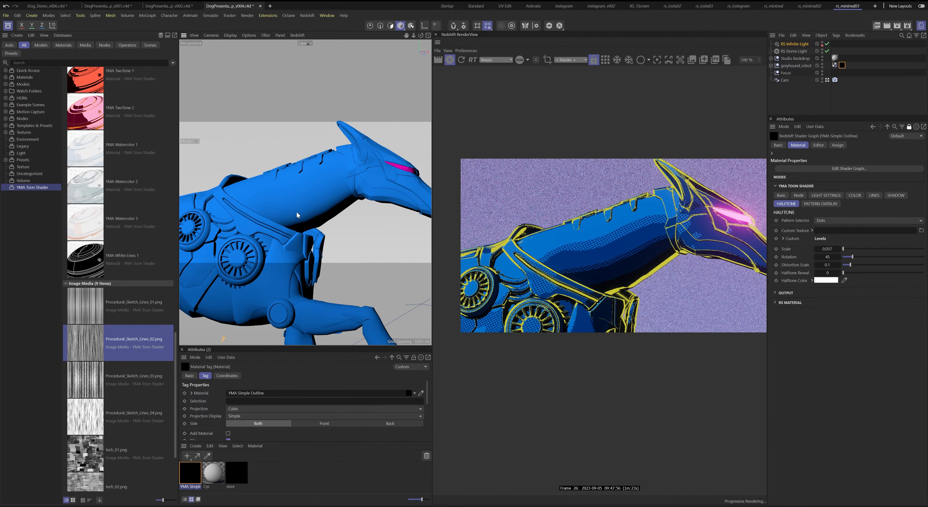
{"action": "left_click_drag", "start_coordinate": [296, 212], "coordinate": [280, 212], "text": "alt"}
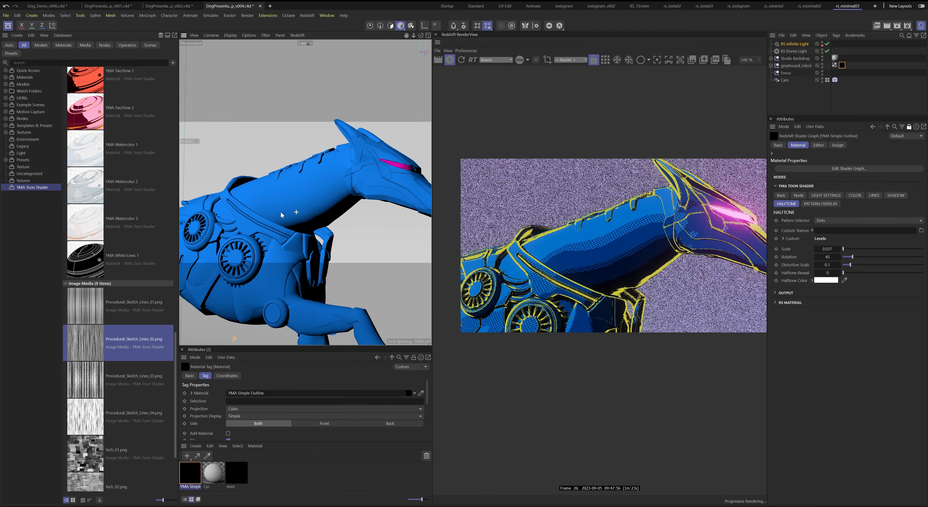
{"action": "left_click", "coordinate": [839, 205]}
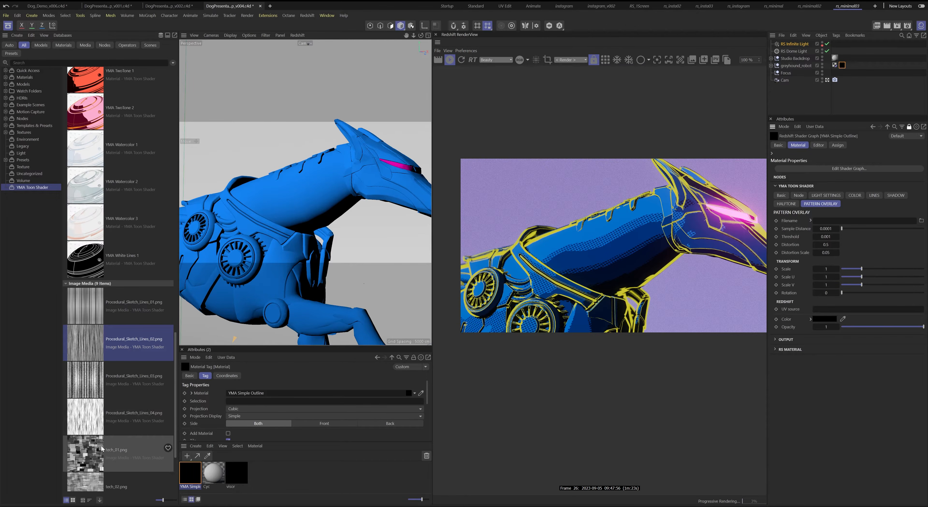
{"action": "left_click_drag", "start_coordinate": [102, 448], "coordinate": [837, 223]}
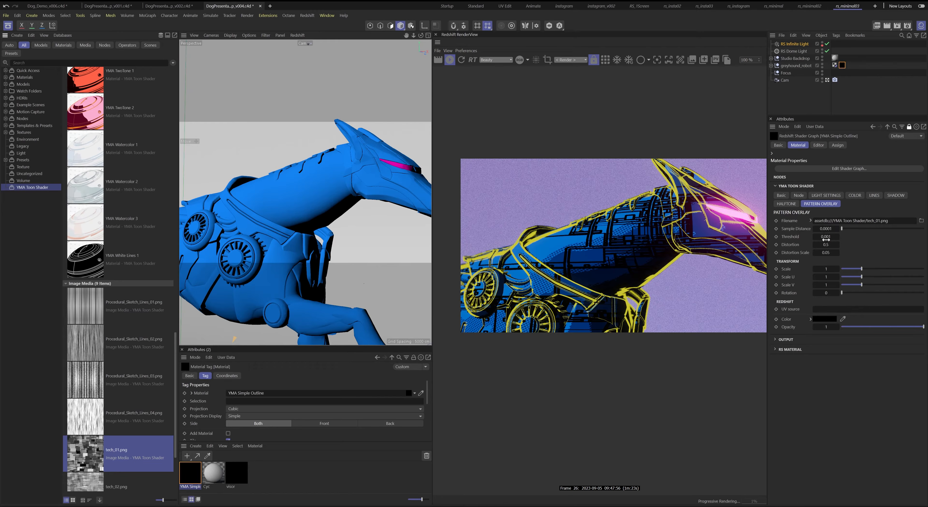
{"action": "left_click_drag", "start_coordinate": [825, 237], "coordinate": [848, 241]}
{"action": "key", "text": "ctrl+shift+z"}
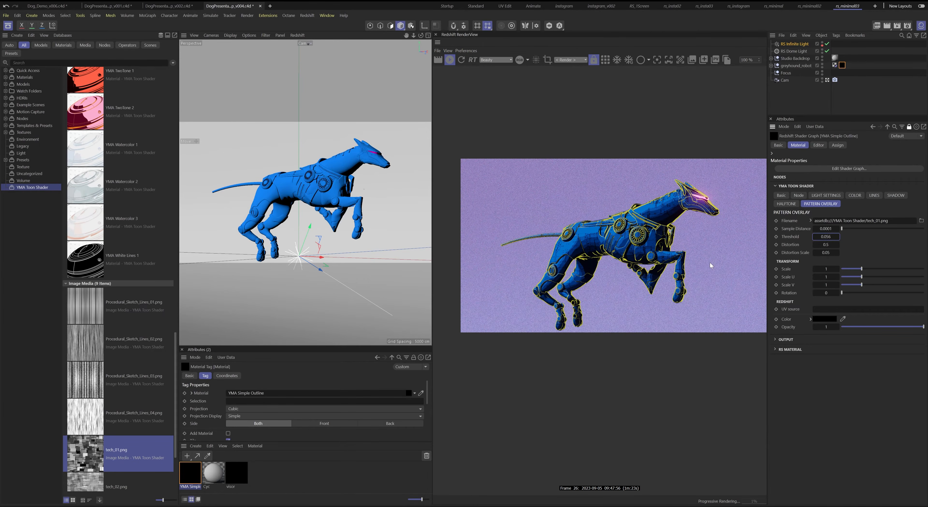
- Sample the robot's blue from the render as the pattern overlay color and set its Opacity to 0.59
{"action": "scroll", "coordinate": [365, 174], "scroll_direction": "up", "scroll_amount": 5}
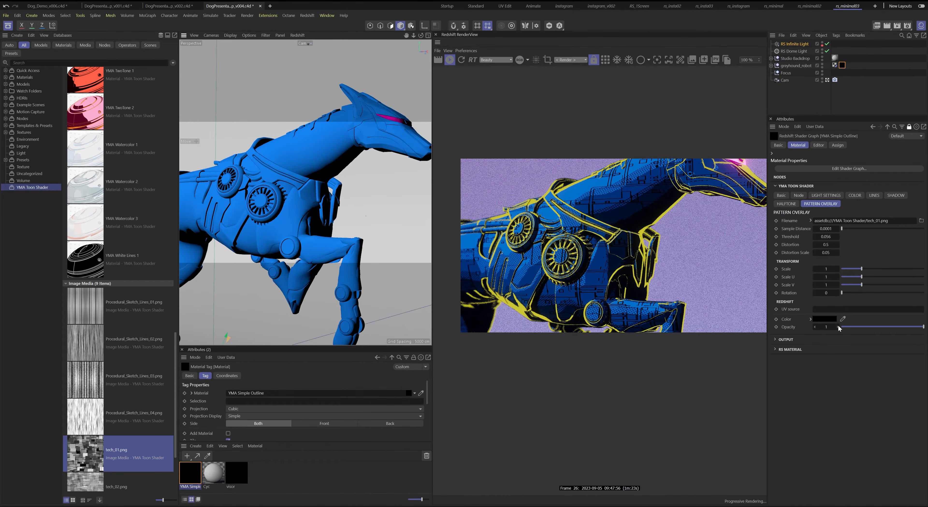
{"action": "left_click", "coordinate": [844, 320]}
{"action": "left_click", "coordinate": [585, 196]}
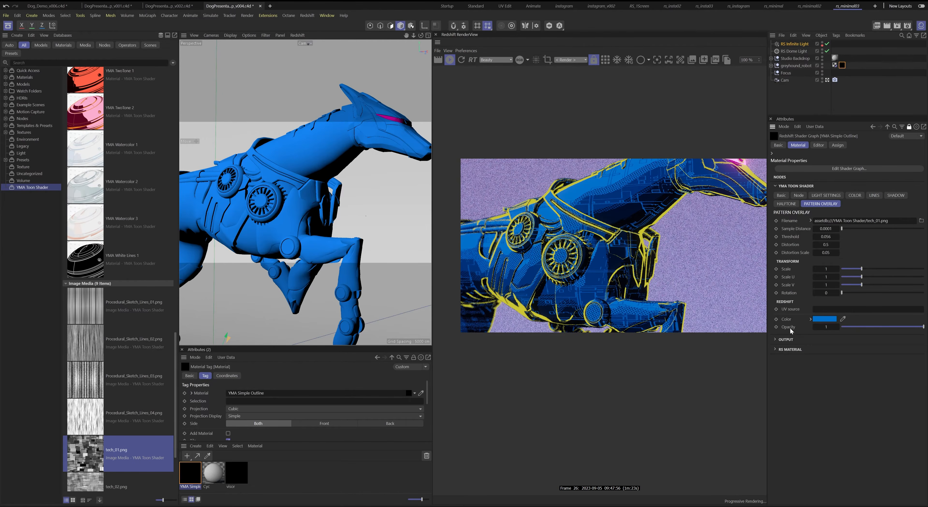
{"action": "left_click_drag", "start_coordinate": [872, 327], "coordinate": [890, 327]}
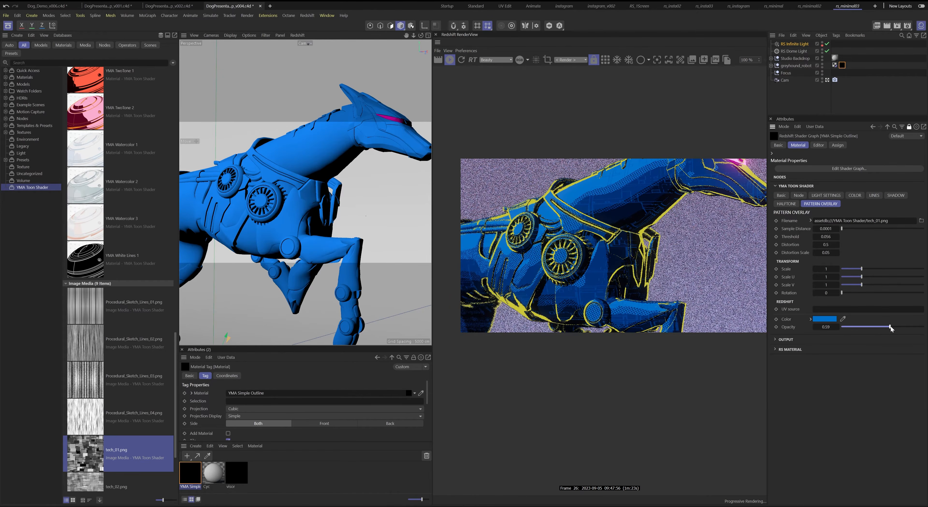
- Try other Sample Distance and Threshold values for the tech_01.png overlay on a close-up of the robot
{"action": "mouse_move", "coordinate": [829, 229]}
{"action": "left_mouse_down"}
{"action": "mouse_move", "coordinate": [826, 238]}
{"action": "mouse_move", "coordinate": [841, 238]}
{"action": "mouse_move", "coordinate": [821, 242]}
{"action": "mouse_move", "coordinate": [830, 242]}
{"action": "left_mouse_up"}
{"action": "key", "text": "ctrl+z"}
{"action": "right_click_drag", "start_coordinate": [353, 174], "coordinate": [385, 169], "text": "alt"}
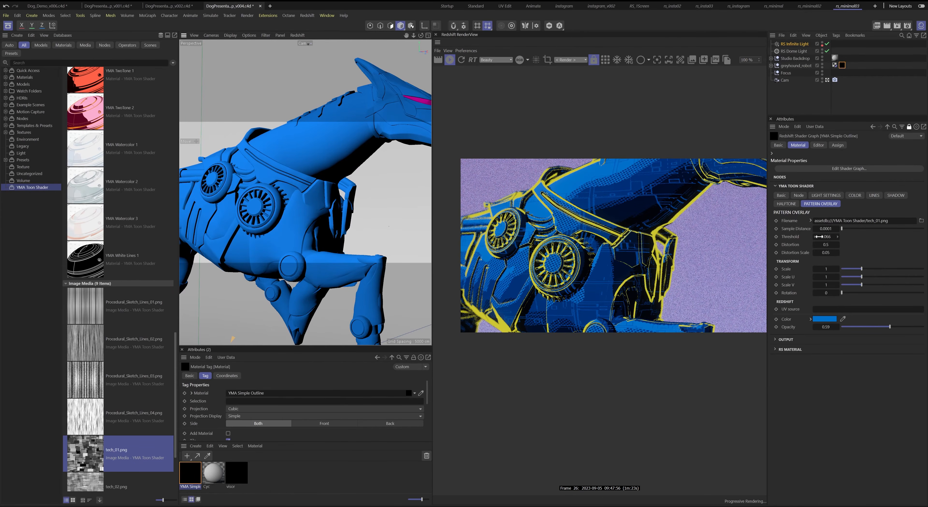
{"action": "mouse_move", "coordinate": [819, 237]}
{"action": "left_mouse_down"}
{"action": "mouse_move", "coordinate": [836, 237]}
{"action": "mouse_move", "coordinate": [822, 237]}
{"action": "left_mouse_up"}
{"action": "key", "text": "ctrl+shift+z"}
- Replace the pattern overlay with ThumbPrints_tile_4K.png in black, using Threshold 0.274, Scale 3.81, Rotation 25.4 and Opacity 0.74
{"action": "double_click", "coordinate": [854, 221]}
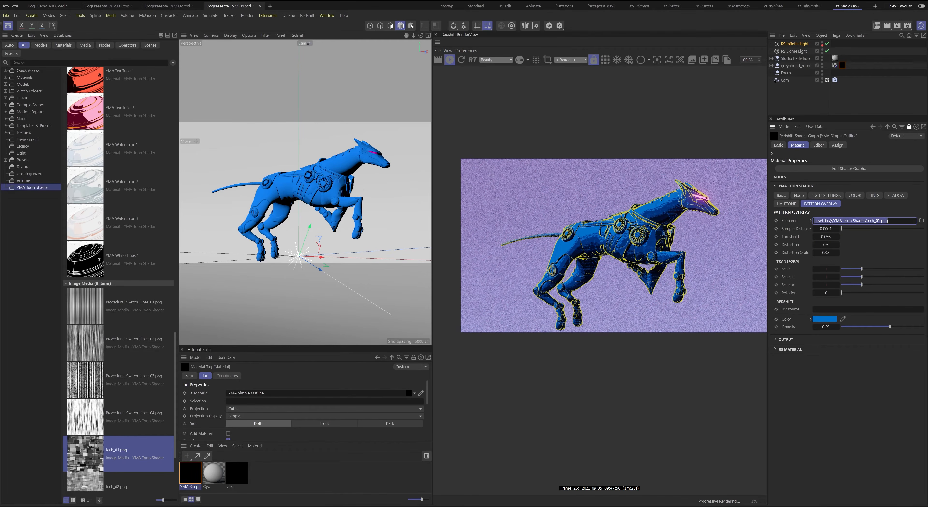
{"action": "scroll", "coordinate": [150, 371], "scroll_direction": "down", "scroll_amount": 4}
{"action": "left_click_drag", "start_coordinate": [130, 435], "coordinate": [880, 225]}
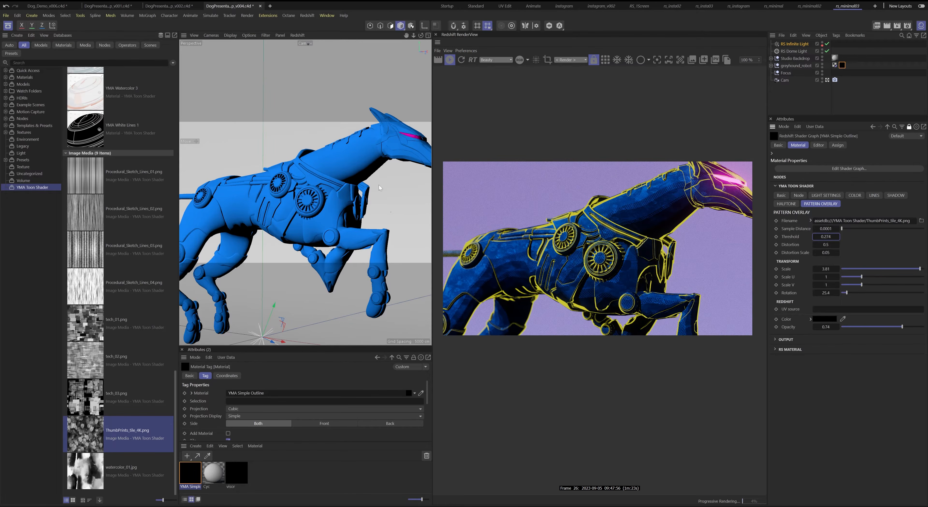
- Examine the thumbprint overlay on the robot from several angles and in a different animation frame
{"action": "left_click_drag", "start_coordinate": [350, 166], "coordinate": [342, 190], "text": "alt"}
{"action": "middle_click_drag", "start_coordinate": [342, 190], "coordinate": [336, 197], "text": "alt"}
{"action": "left_click_drag", "start_coordinate": [336, 198], "coordinate": [361, 172], "text": "alt"}
{"action": "right_click_drag", "start_coordinate": [361, 170], "coordinate": [337, 178], "text": "alt"}
{"action": "left_click_drag", "start_coordinate": [337, 178], "coordinate": [323, 183], "text": "alt"}
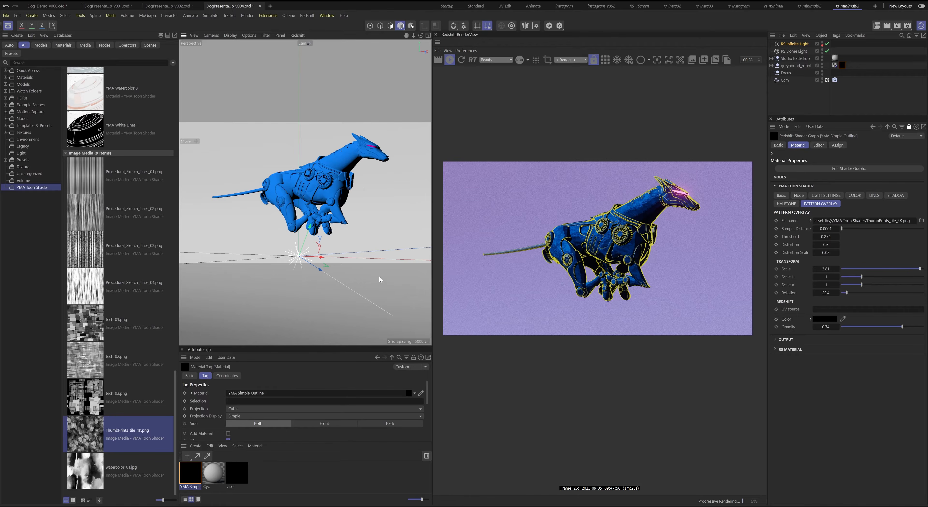
{"action": "key", "text": "f"}
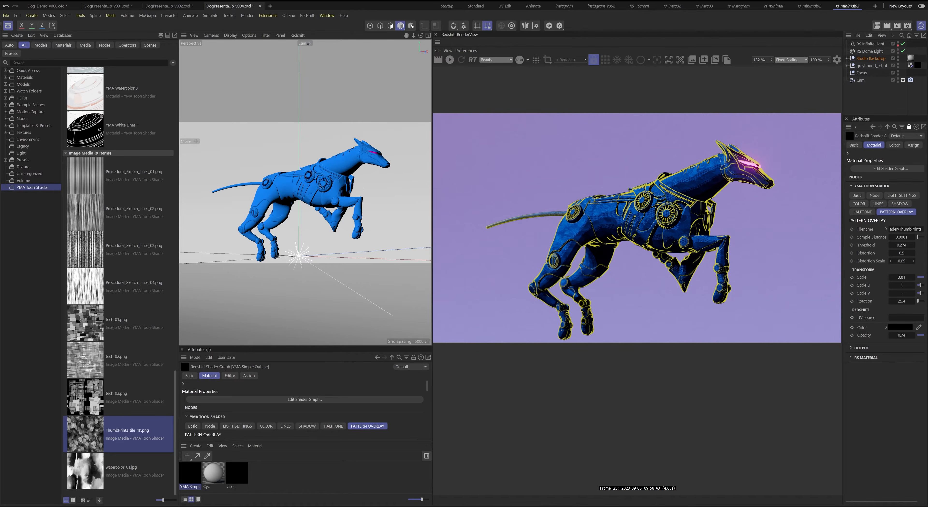
- Open the YMA Simple Outline shader graph and connect the RS Material node's Out Color to the Output's Surface
{"action": "double_click", "coordinate": [188, 473]}
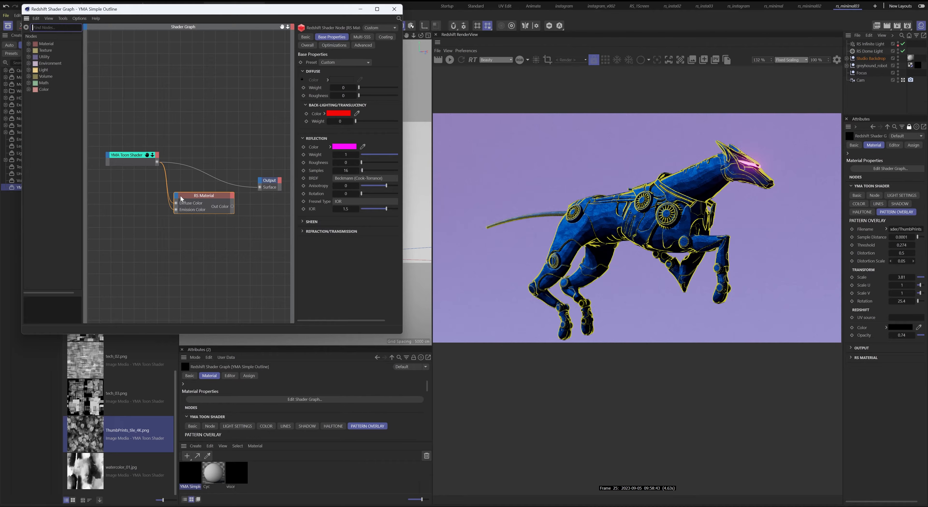
{"action": "left_click", "coordinate": [203, 197]}
{"action": "left_click_drag", "start_coordinate": [204, 197], "coordinate": [202, 198]}
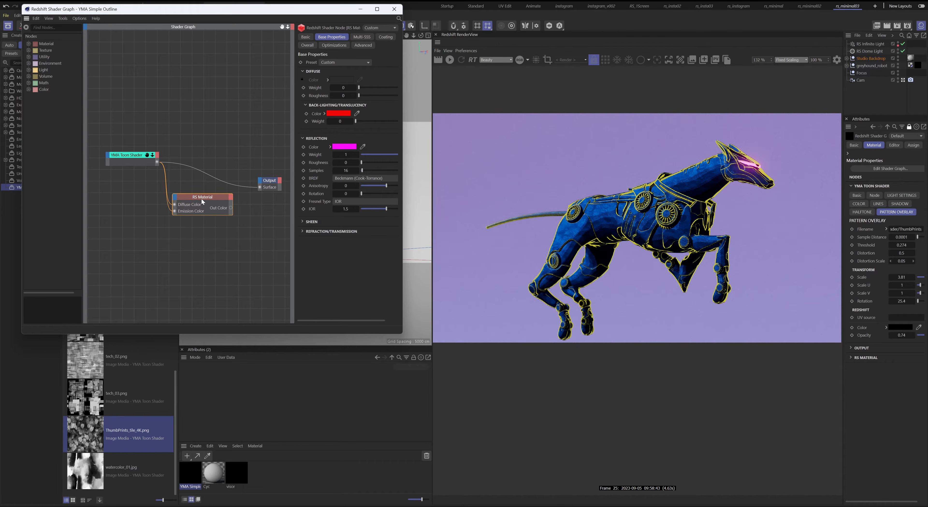
{"action": "key", "text": "ctrl+z"}
- Start the interactive render and set the RS Dome Light's heading rotation to 218°
{"action": "left_click", "coordinate": [453, 62]}
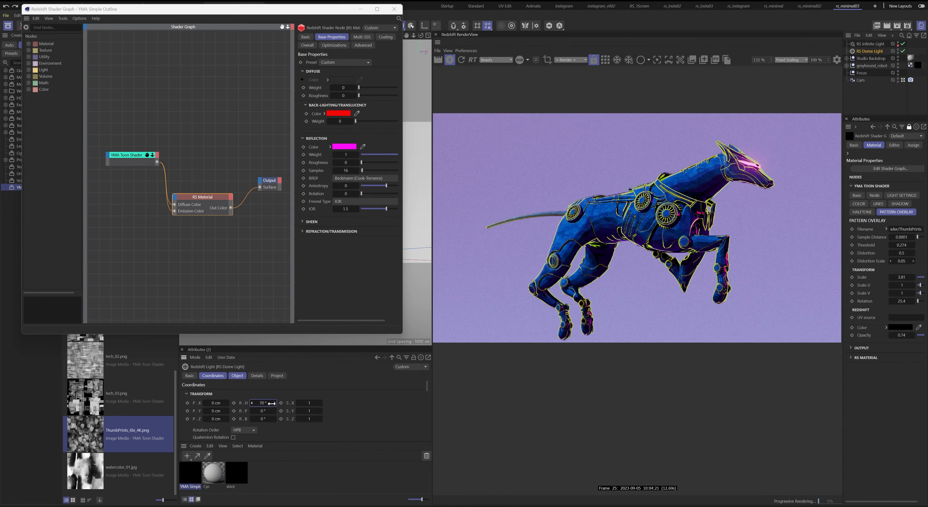
{"action": "left_click_drag", "start_coordinate": [272, 403], "coordinate": [325, 403]}
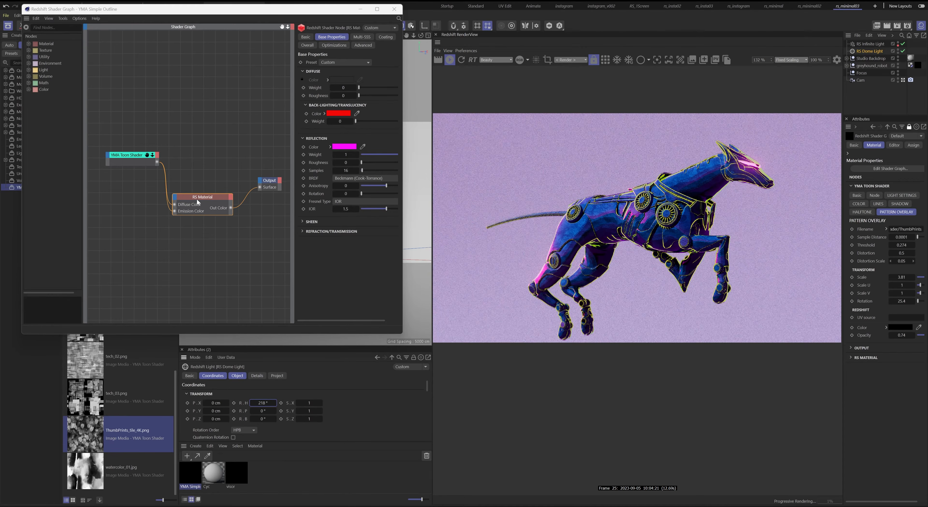
- Set the RS Material node's red Back-Lighting/Translucency Weight to 0.5 and close the shader graph
{"action": "left_click", "coordinate": [339, 121]}
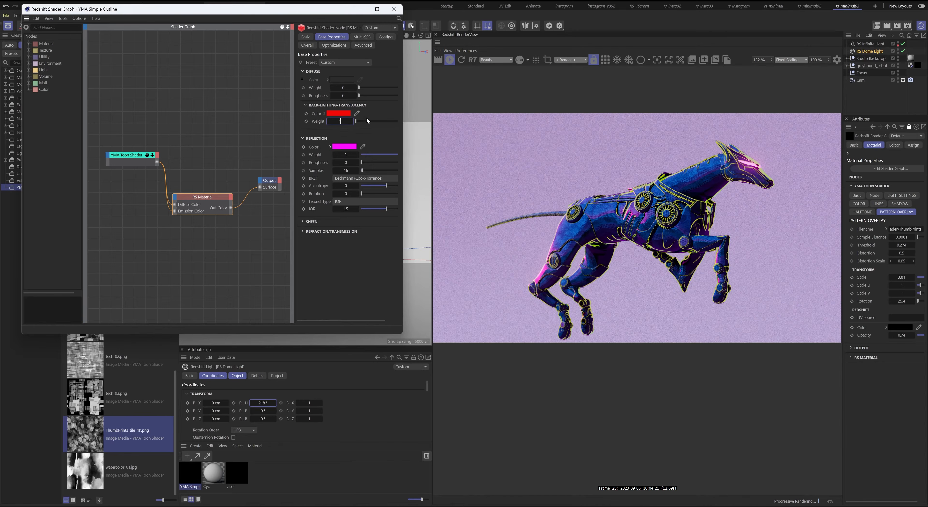
{"action": "key", "text": "Return"}
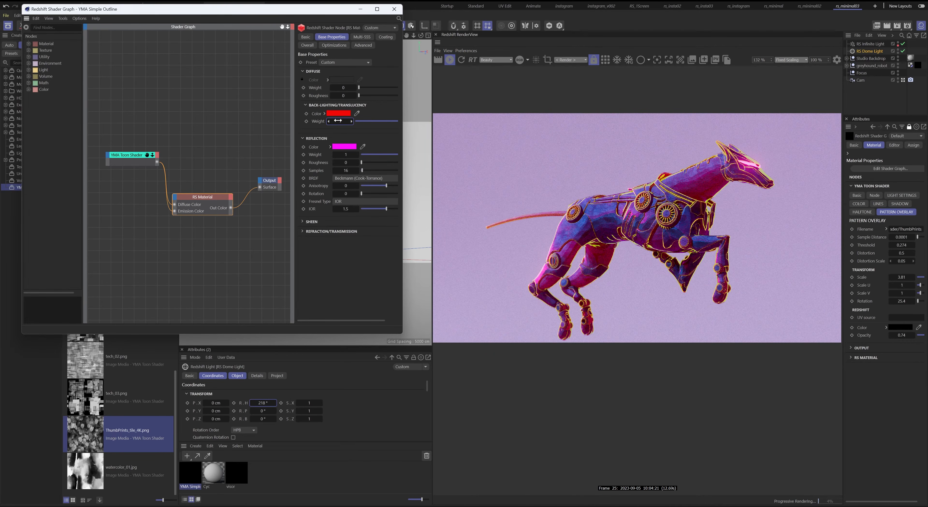
{"action": "left_click_drag", "start_coordinate": [338, 121], "coordinate": [358, 135]}
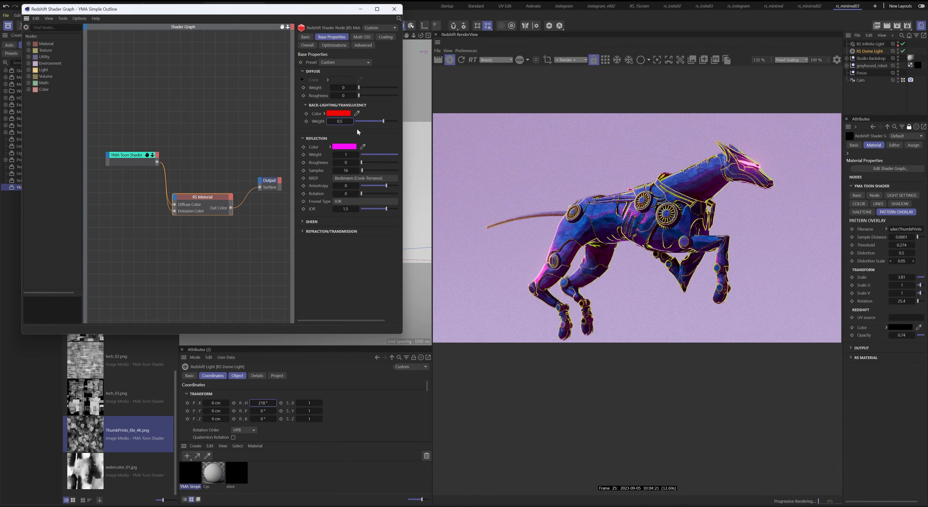
{"action": "left_click", "coordinate": [394, 10]}
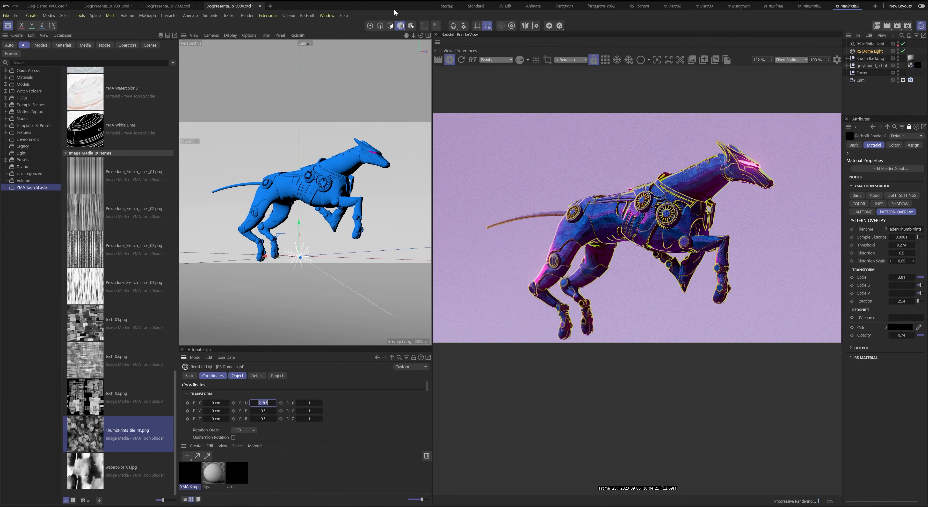
- Examine the robot's toon outlines, reflections and back-lighting from a closer angle and across several frames of the running animation
{"action": "left_click", "coordinate": [325, 182]}
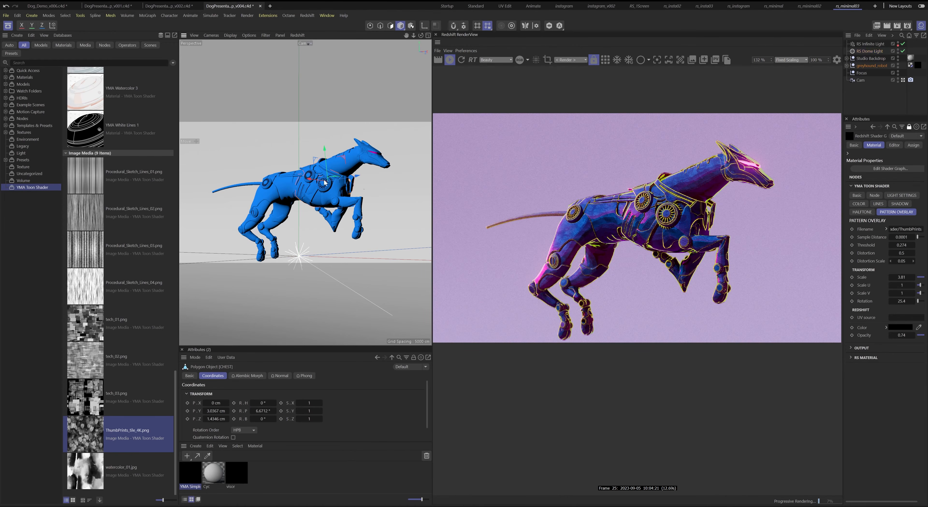
{"action": "scroll", "coordinate": [325, 183], "scroll_direction": "up", "scroll_amount": 3}
{"action": "left_click_drag", "start_coordinate": [362, 183], "coordinate": [313, 184], "text": "alt"}
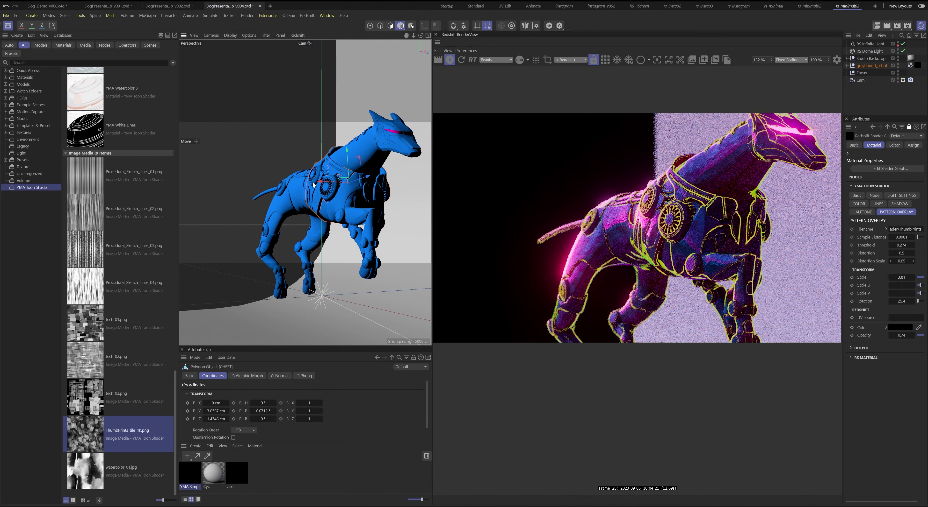
{"action": "mouse_move", "coordinate": [312, 182]}
{"action": "left_mouse_down", "text": "alt"}
{"action": "mouse_move", "coordinate": [347, 183]}
{"action": "mouse_move", "coordinate": [320, 179]}
{"action": "left_mouse_up", "text": "alt"}
{"action": "scroll", "coordinate": [327, 187], "scroll_direction": "down", "scroll_amount": 3}
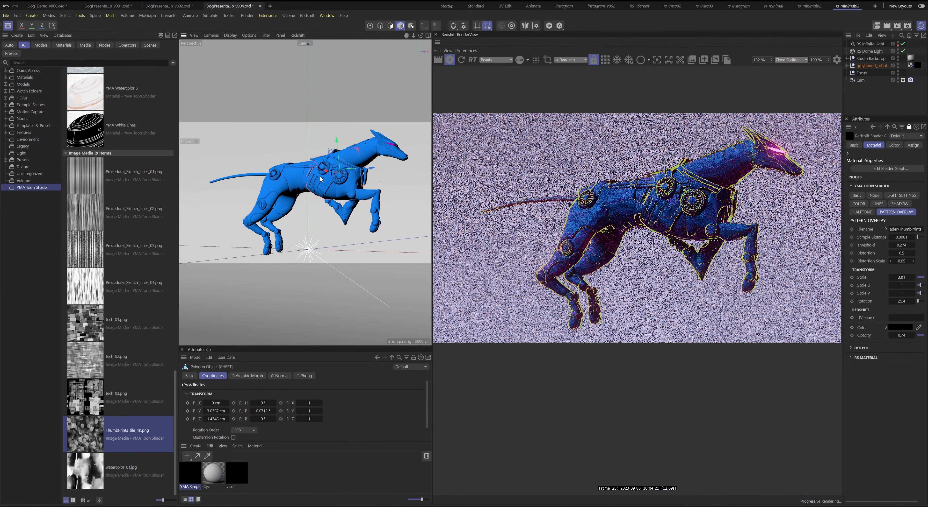
{"action": "key", "text": "g"}
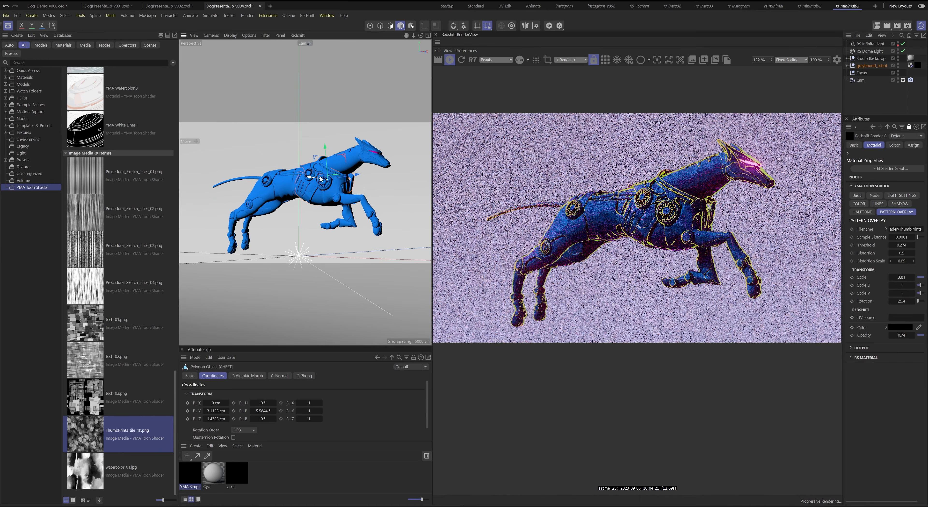
{"action": "key", "text": "g"}
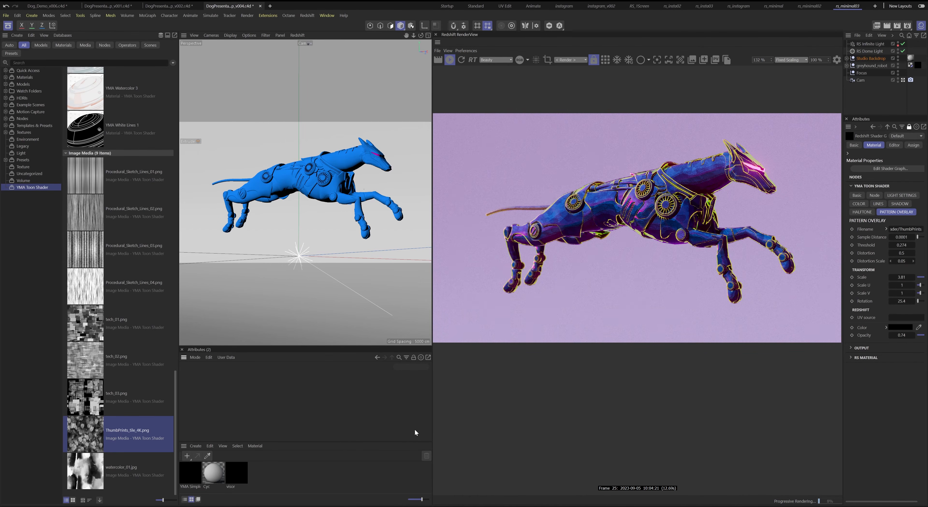
{"action": "key", "text": "g"}
{"action": "key", "text": "g"}
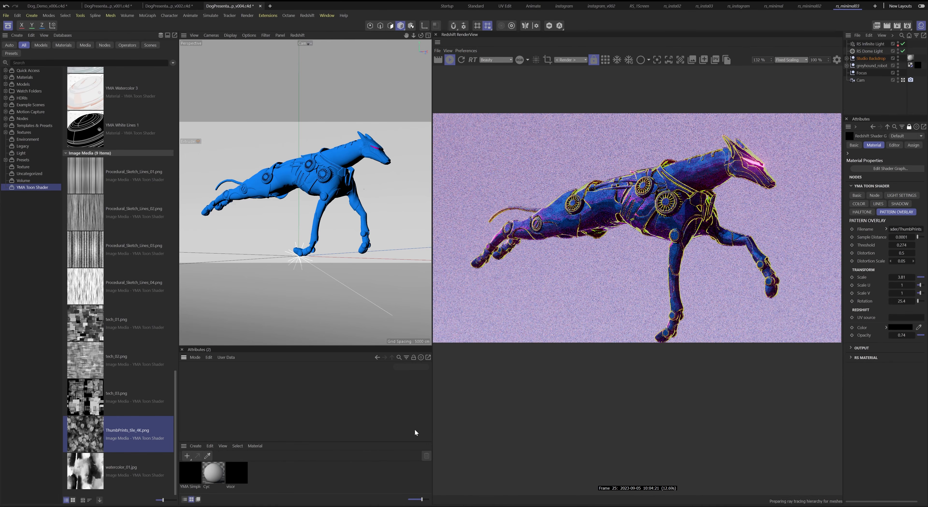
{"action": "key", "text": "g"}
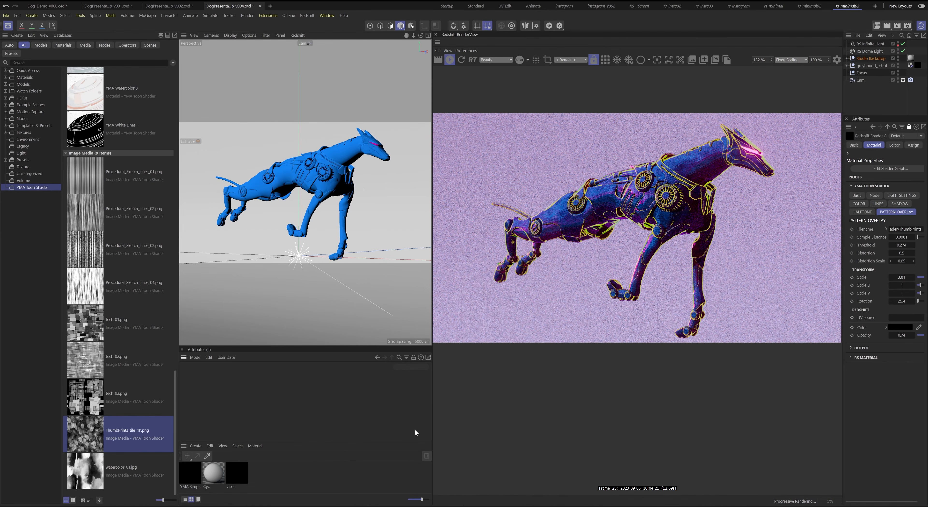
{"action": "key", "text": "g"}
{"action": "key", "text": "g"}
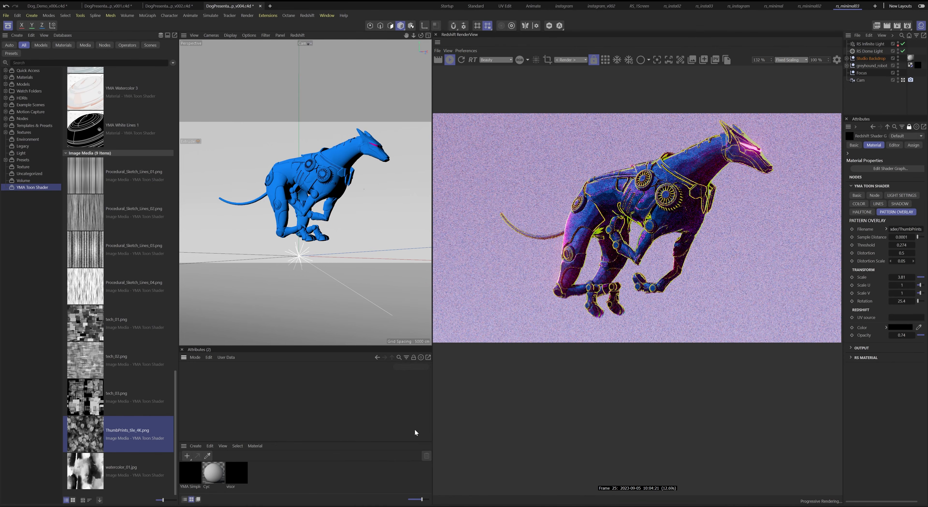
{"action": "key", "text": "g"}
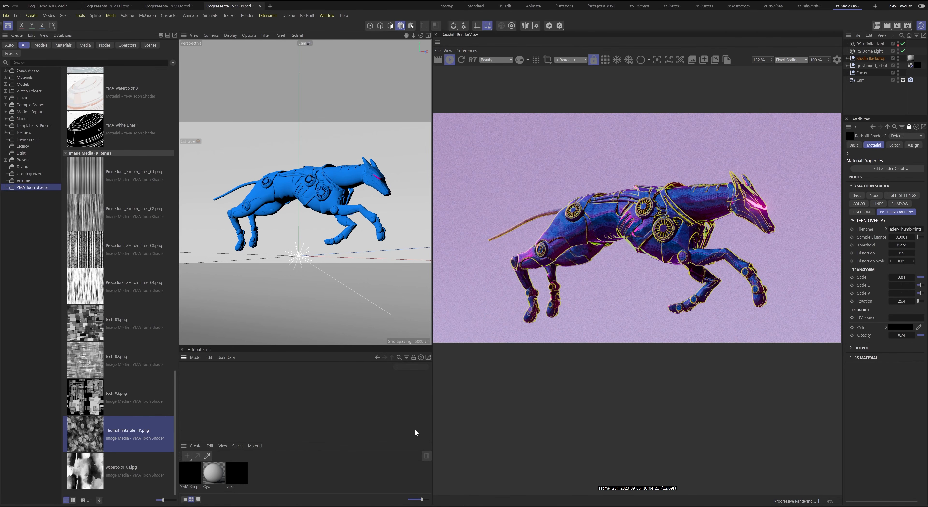